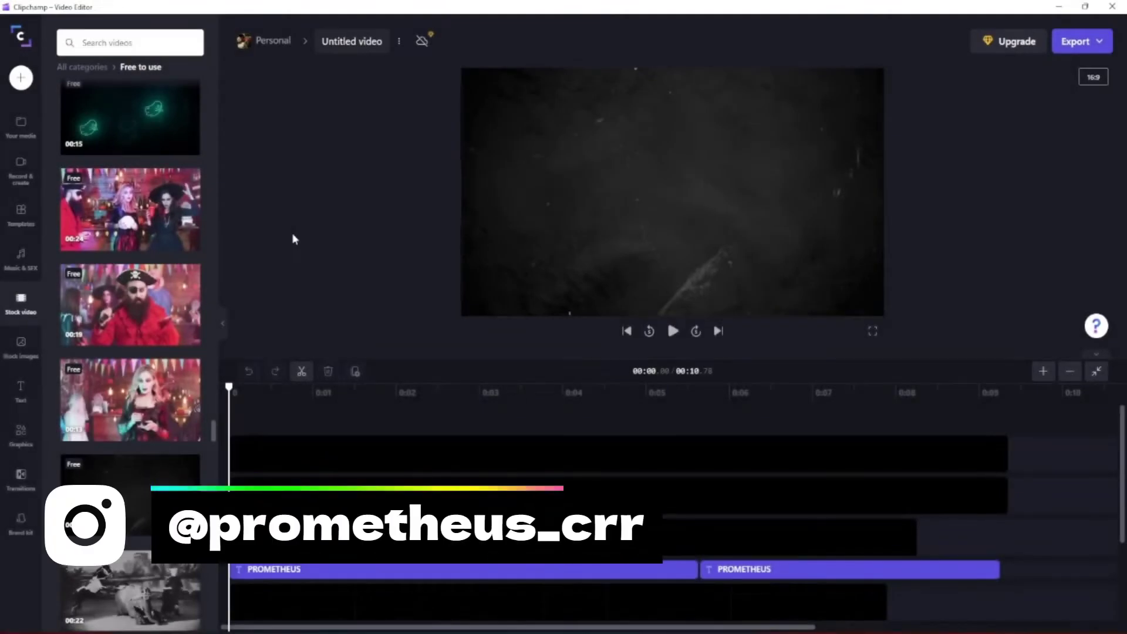
# Select the dark smoke background clip on the timeline to bring up its Transform and Filters toolbar.
pyautogui.scroll(-3, 453, 456)
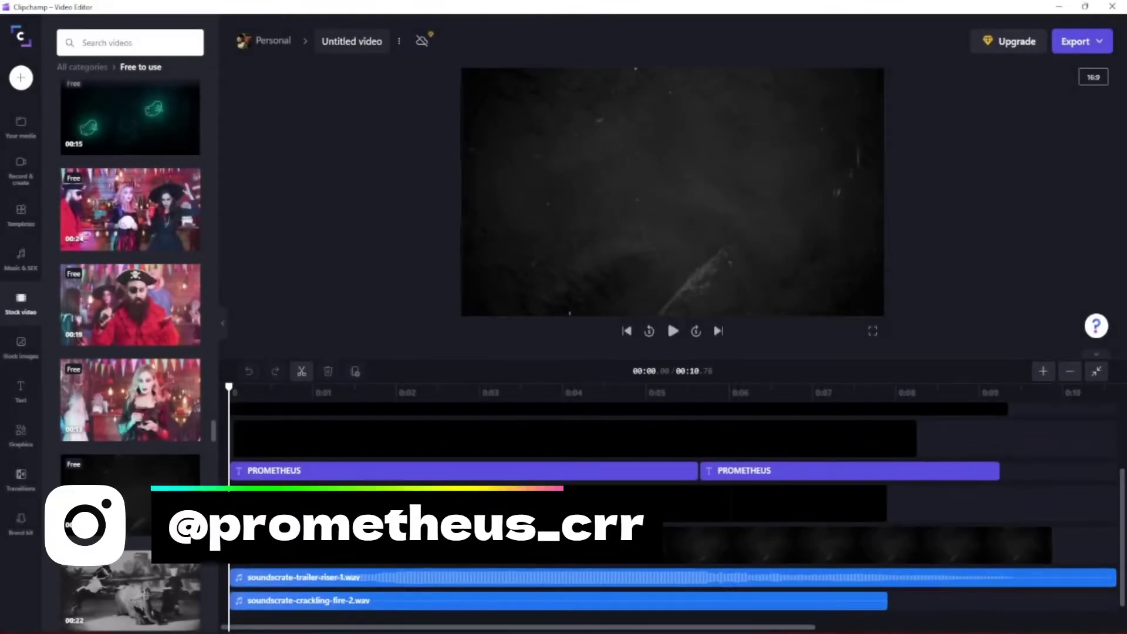
pyautogui.scroll(2, 370, 448)
pyautogui.scroll(-3, 370, 441)
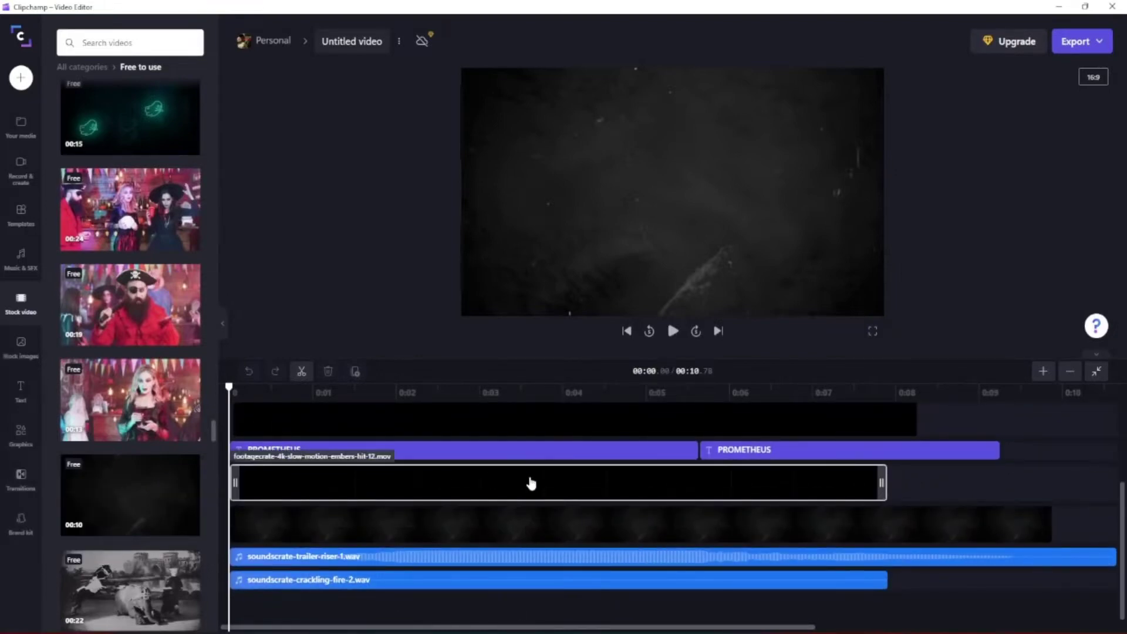
pyautogui.click(473, 523)
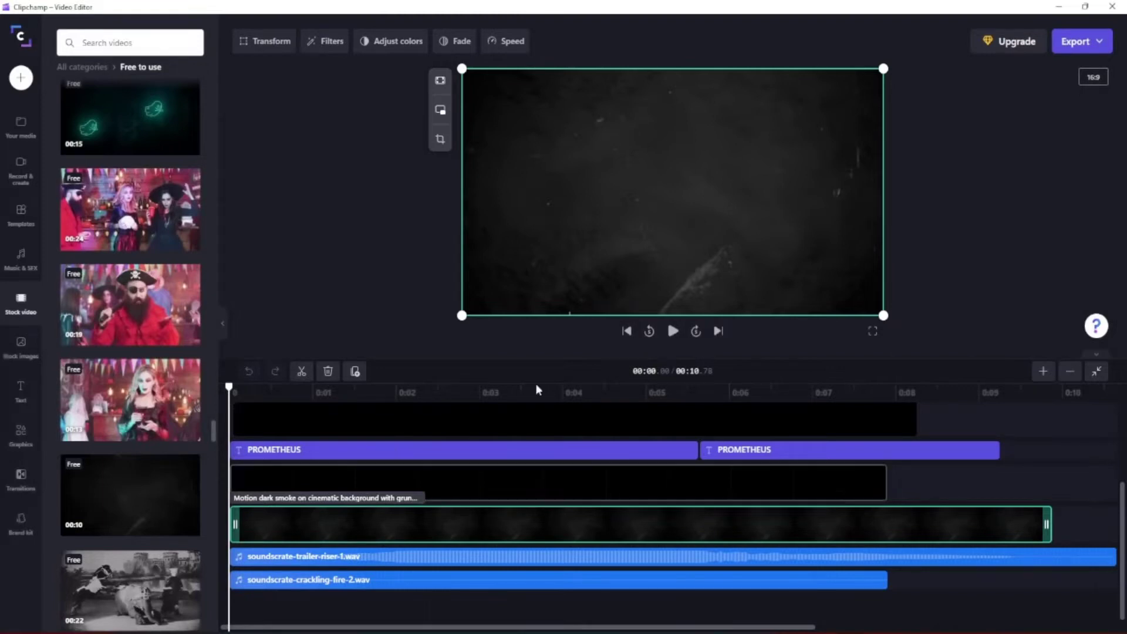
# Browse the Free to use stock videos down to the dark, Halloween-themed overlay clips.
pyautogui.click(20, 306)
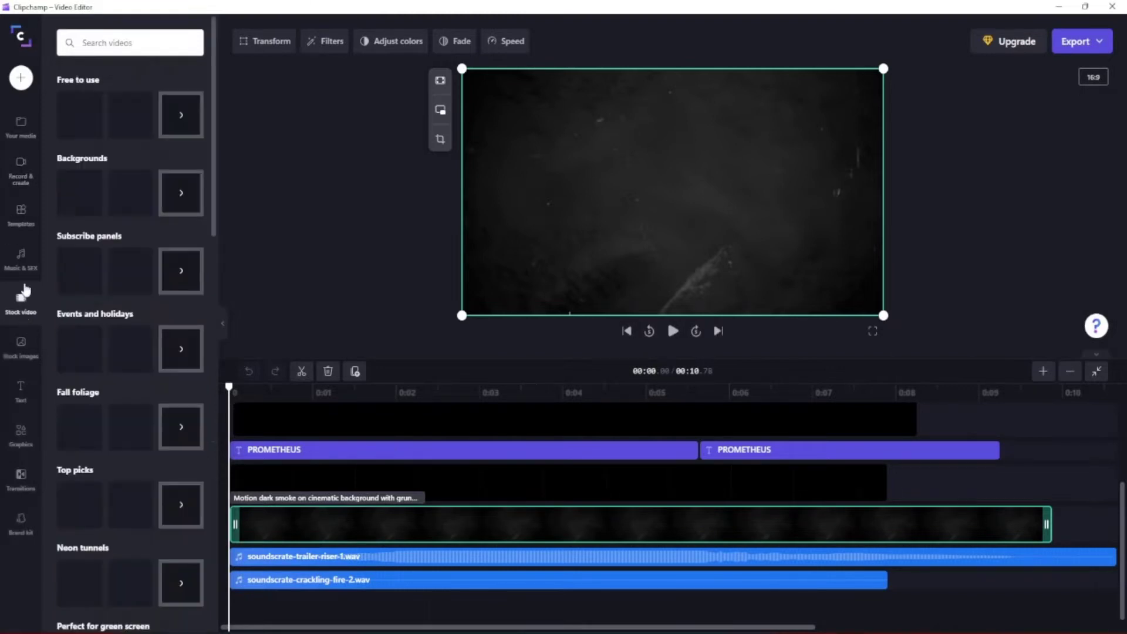
pyautogui.click(184, 112)
pyautogui.scroll(-15, 162, 144)
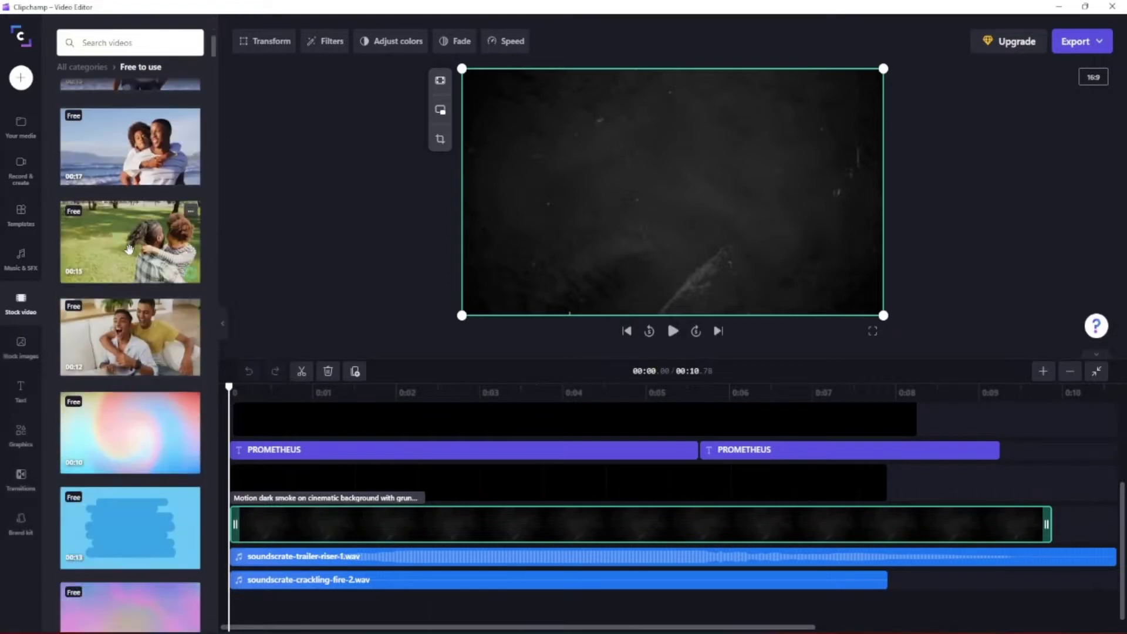
pyautogui.scroll(-20, 128, 250)
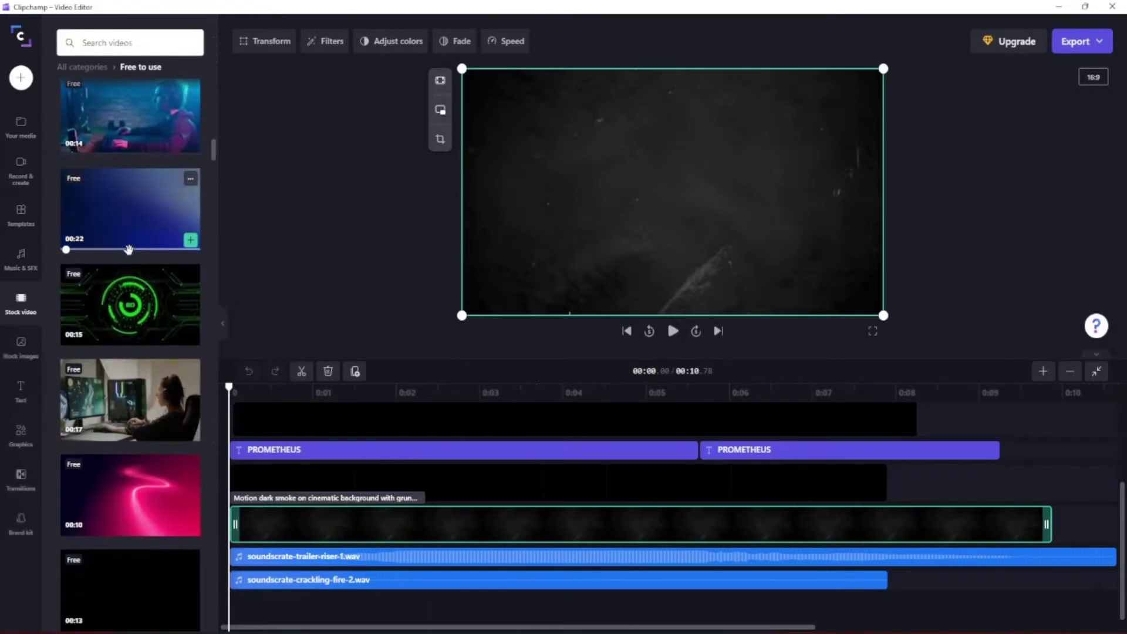
pyautogui.scroll(-20, 128, 250)
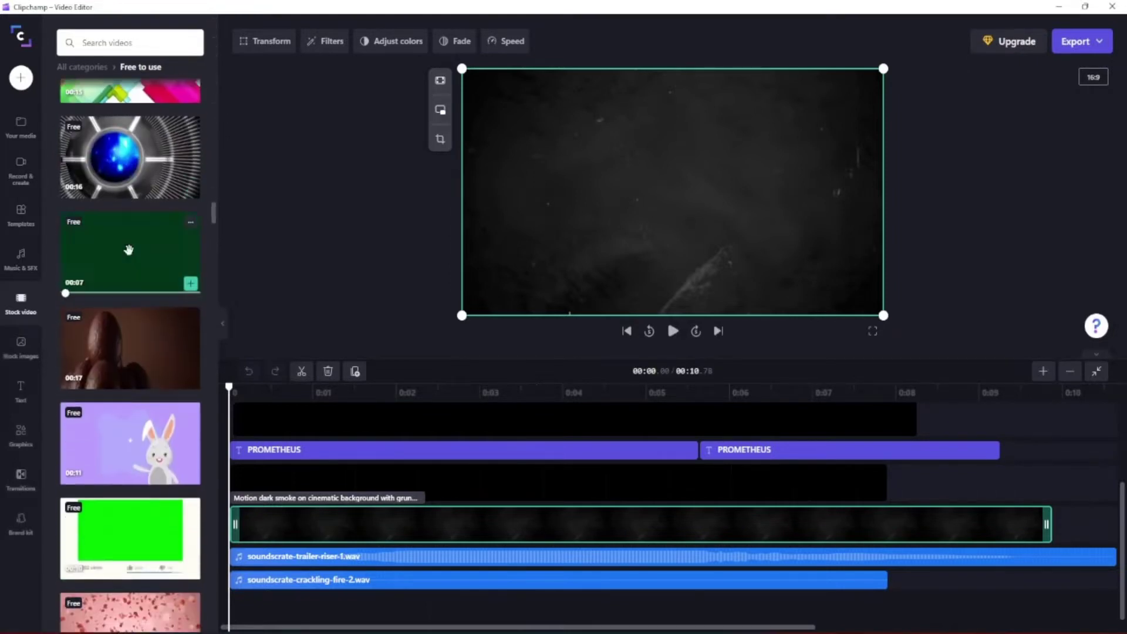
pyautogui.scroll(-20, 128, 249)
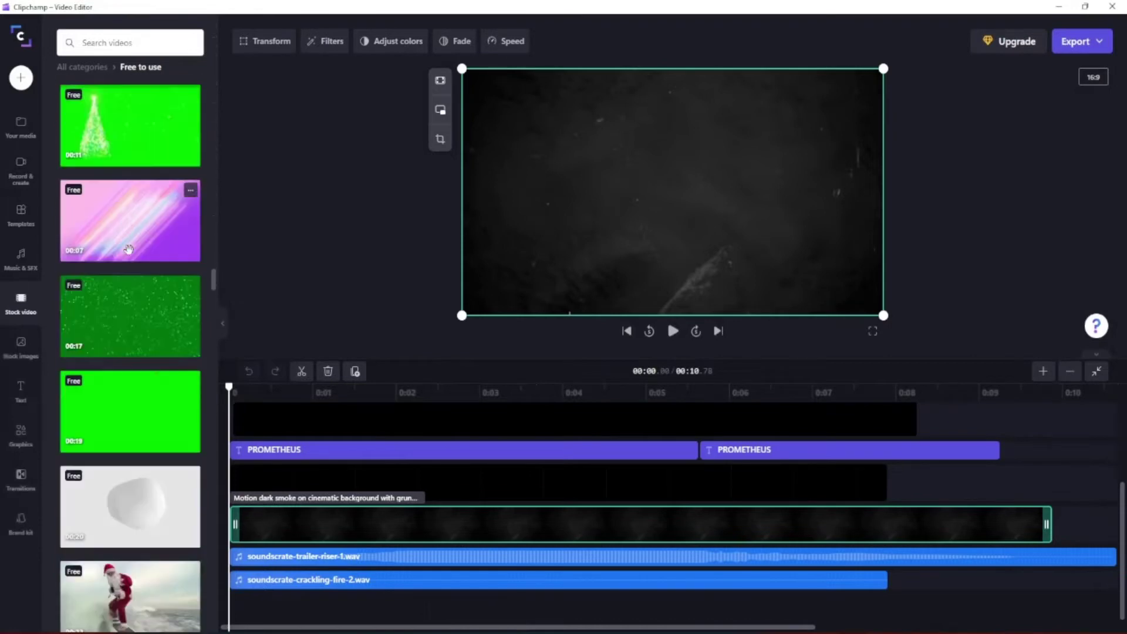
pyautogui.scroll(-15, 128, 249)
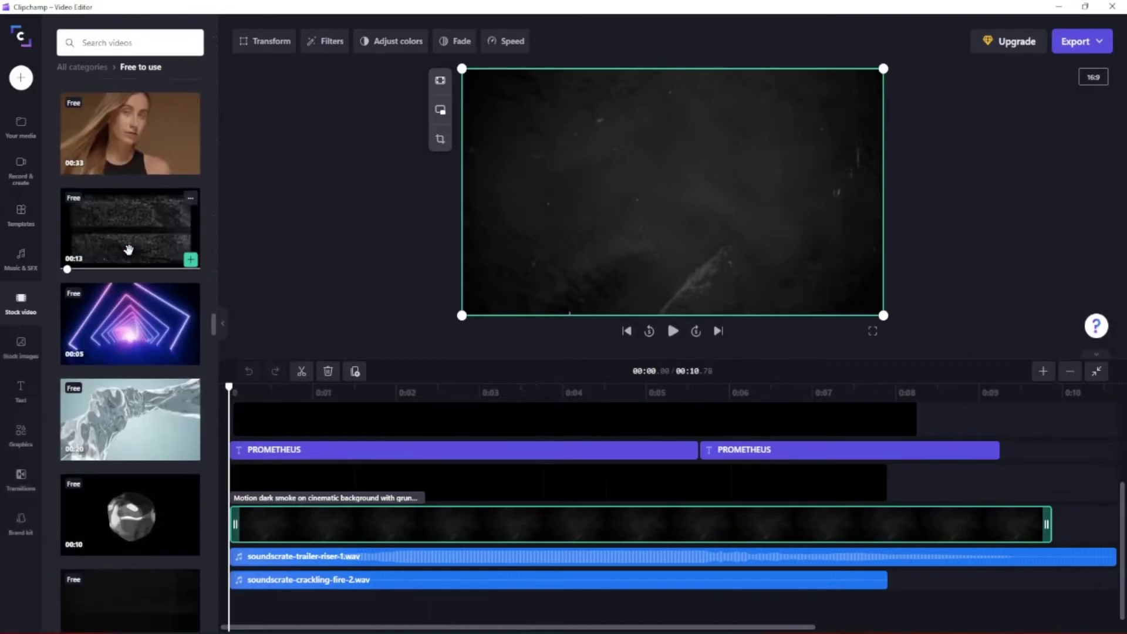
pyautogui.scroll(-20, 125, 255)
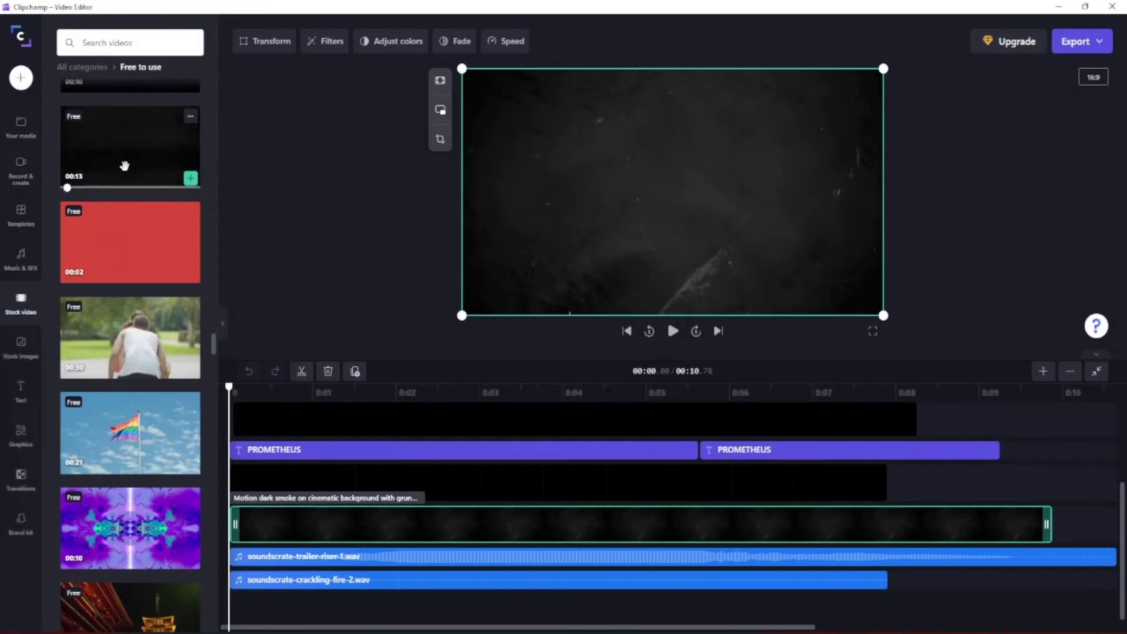
pyautogui.scroll(-20, 108, 263)
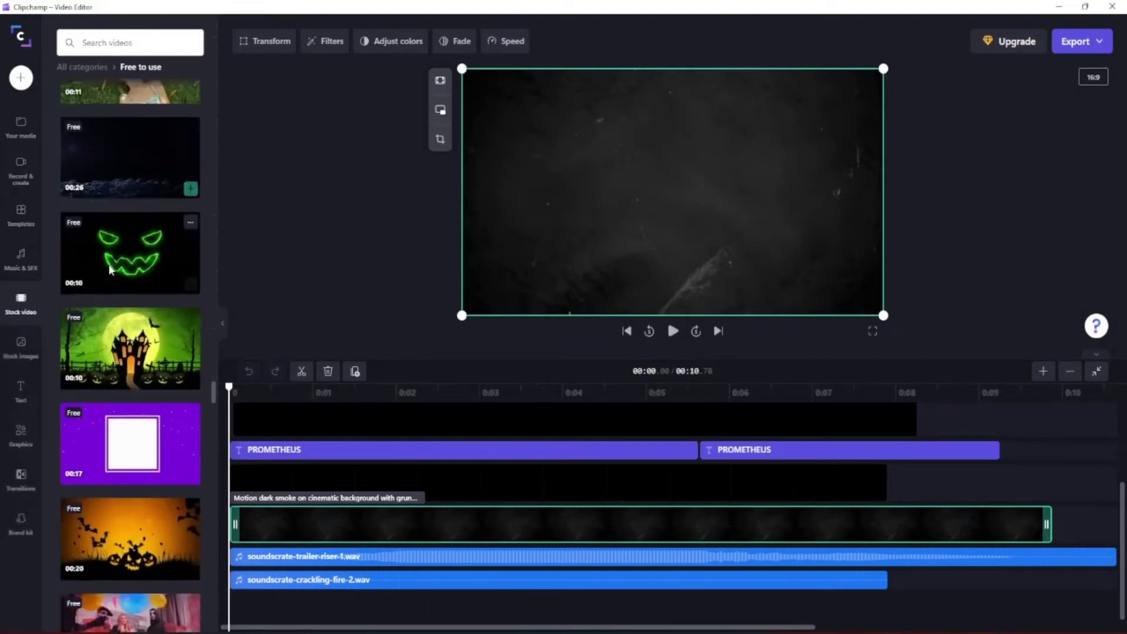
pyautogui.scroll(-2, 108, 263)
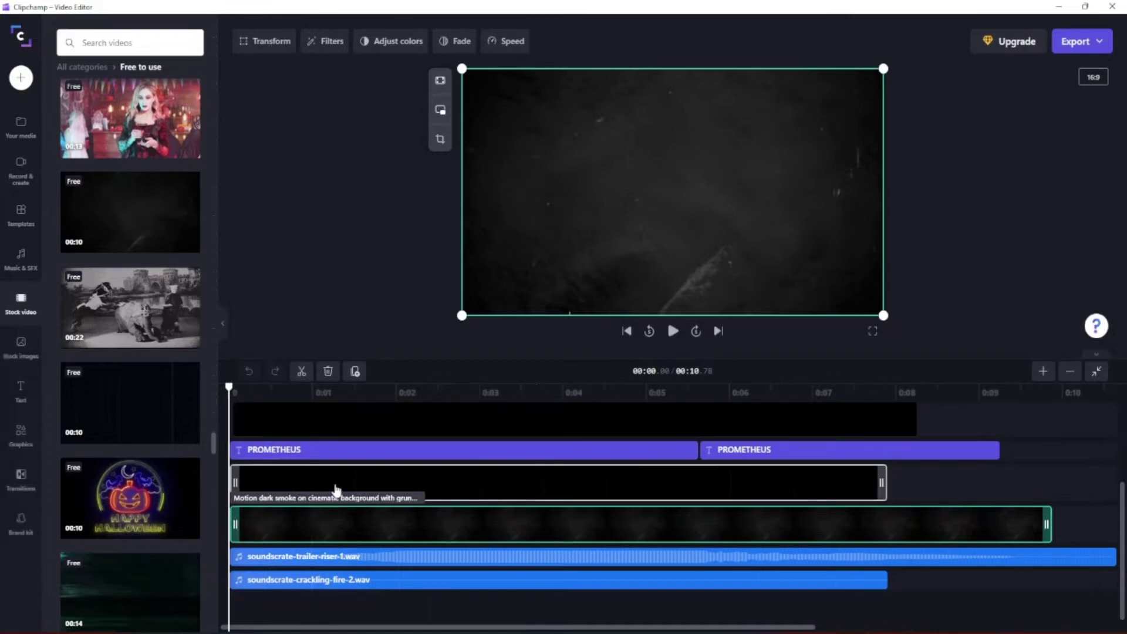
pyautogui.click(337, 490)
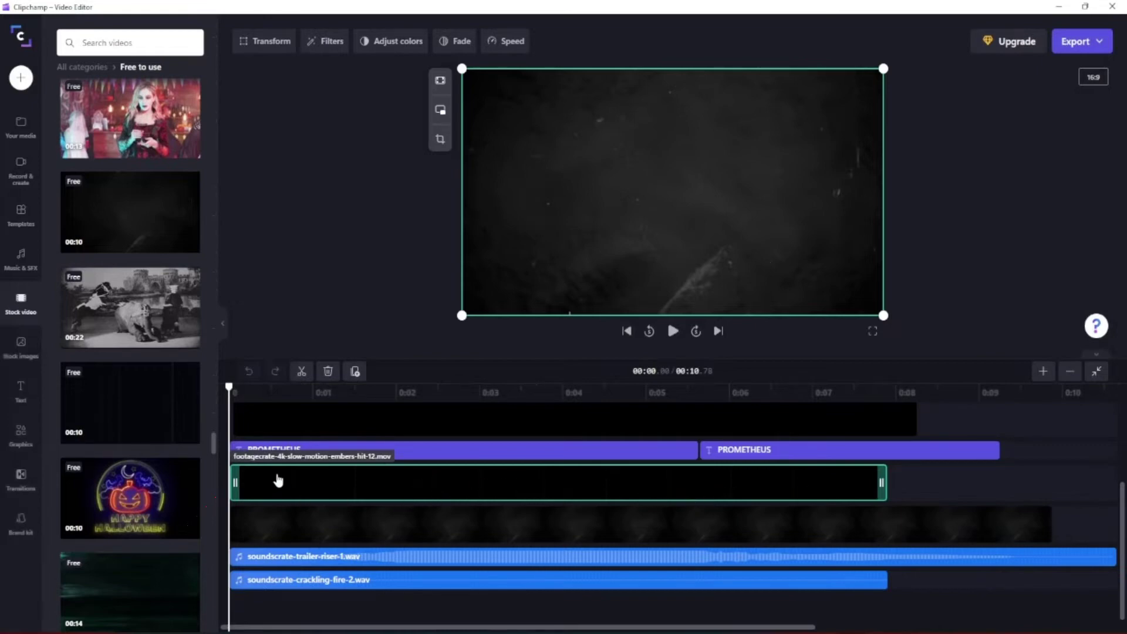
pyautogui.scroll(3, 278, 481)
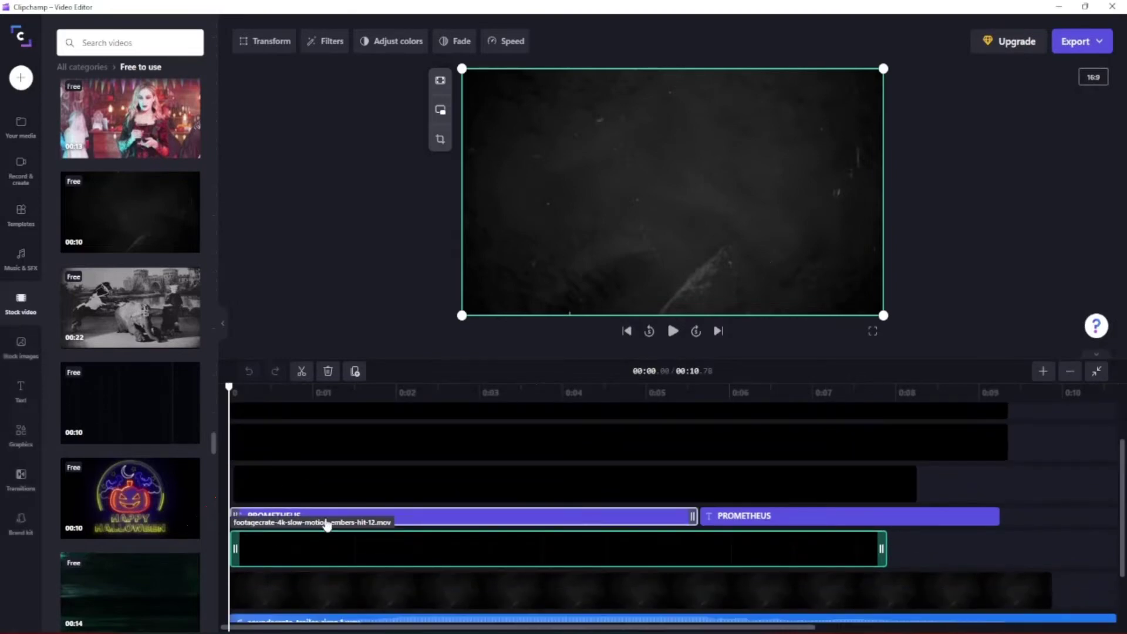
pyautogui.scroll(-2, 327, 523)
pyautogui.scroll(3, 324, 517)
pyautogui.scroll(-3, 326, 517)
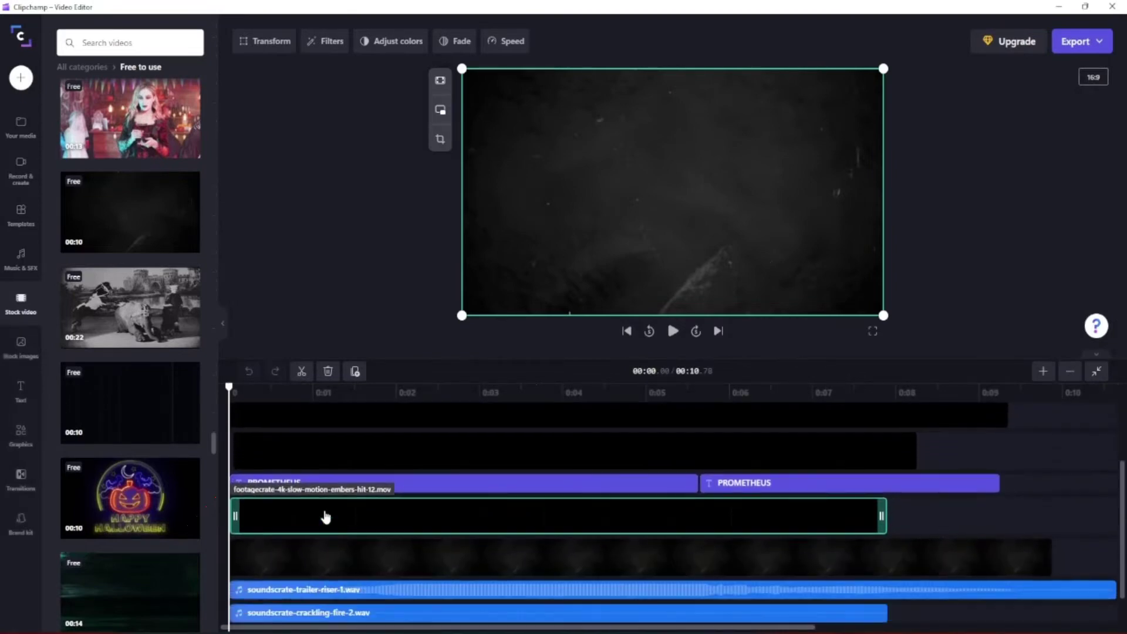
pyautogui.scroll(-2, 326, 517)
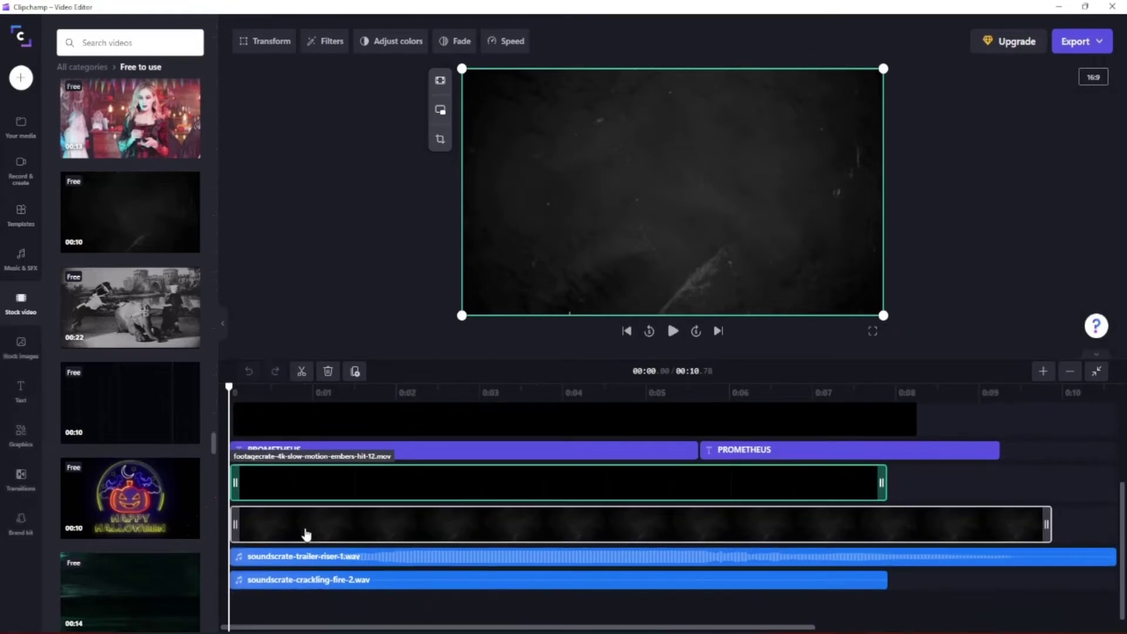
pyautogui.scroll(4, 306, 528)
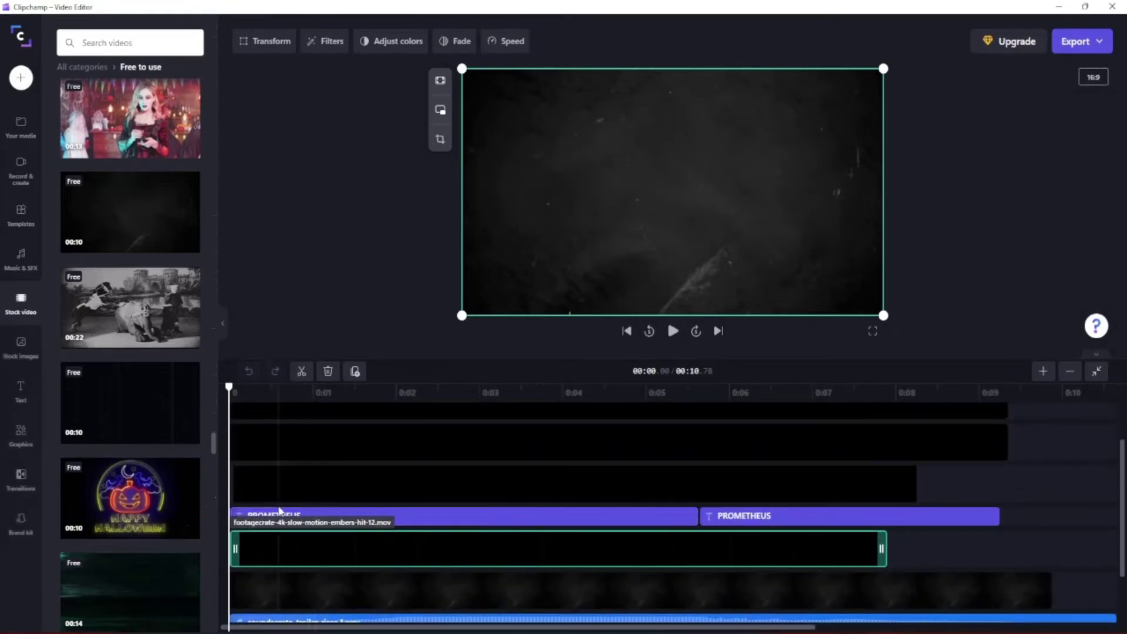
# Review the first PROMETHEUS title's text style and colours, leaving it black 000000.
pyautogui.click(406, 522)
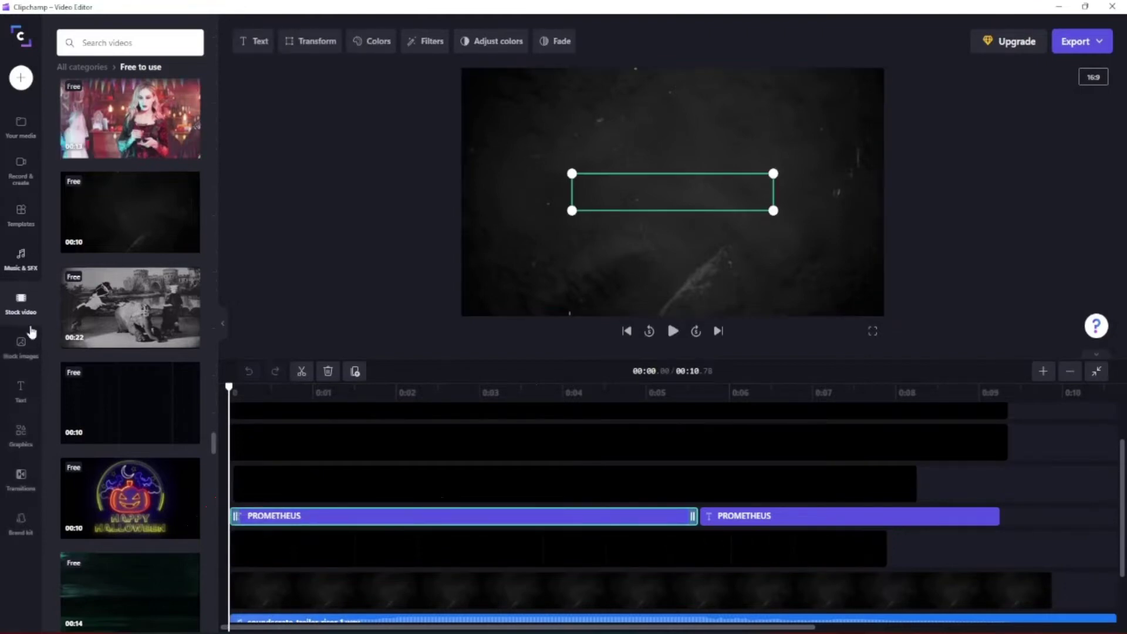
pyautogui.click(20, 390)
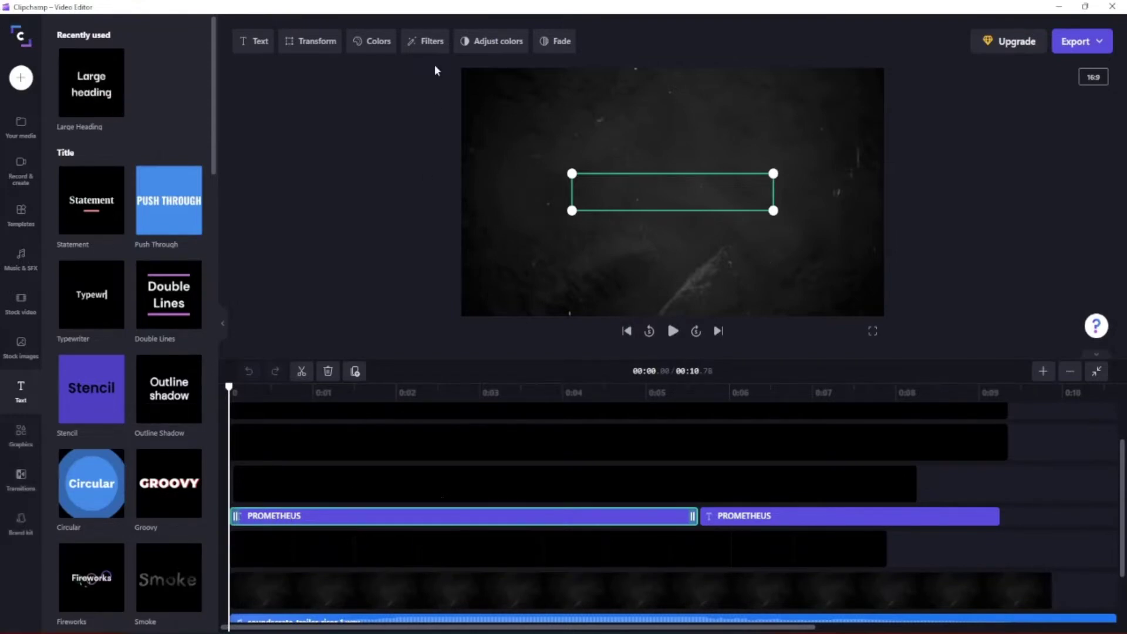
pyautogui.click(378, 42)
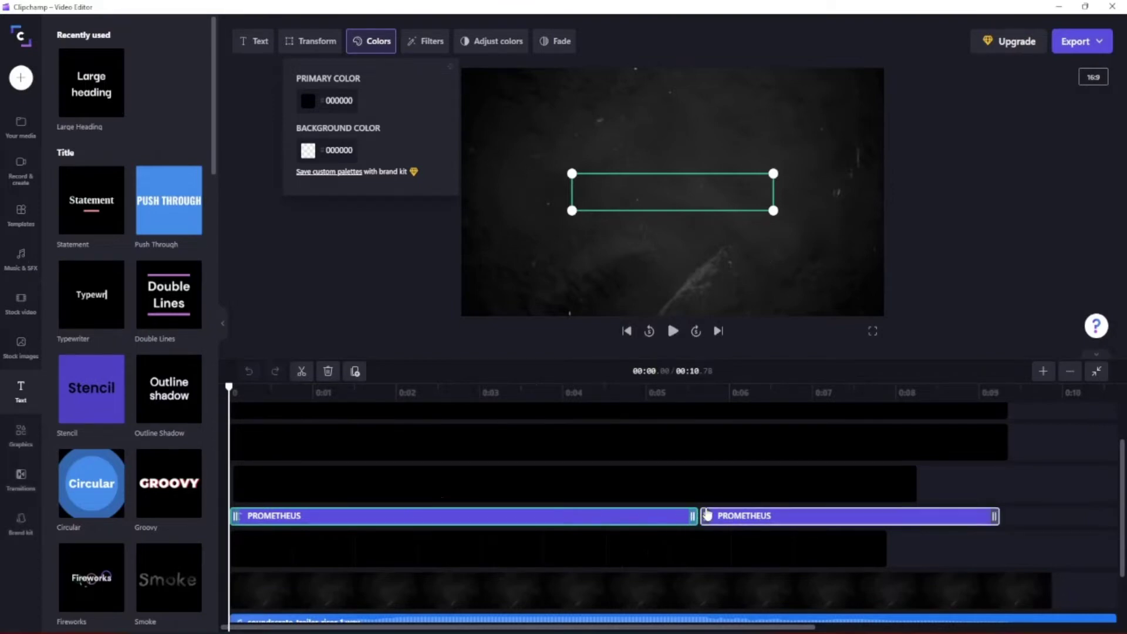
pyautogui.moveTo(229, 387); pyautogui.dragTo(699, 469)
# Set the second PROMETHEUS title's primary colour to F70707 red and rewind playback to 0:00.
pyautogui.click(749, 607)
pyautogui.click(751, 571)
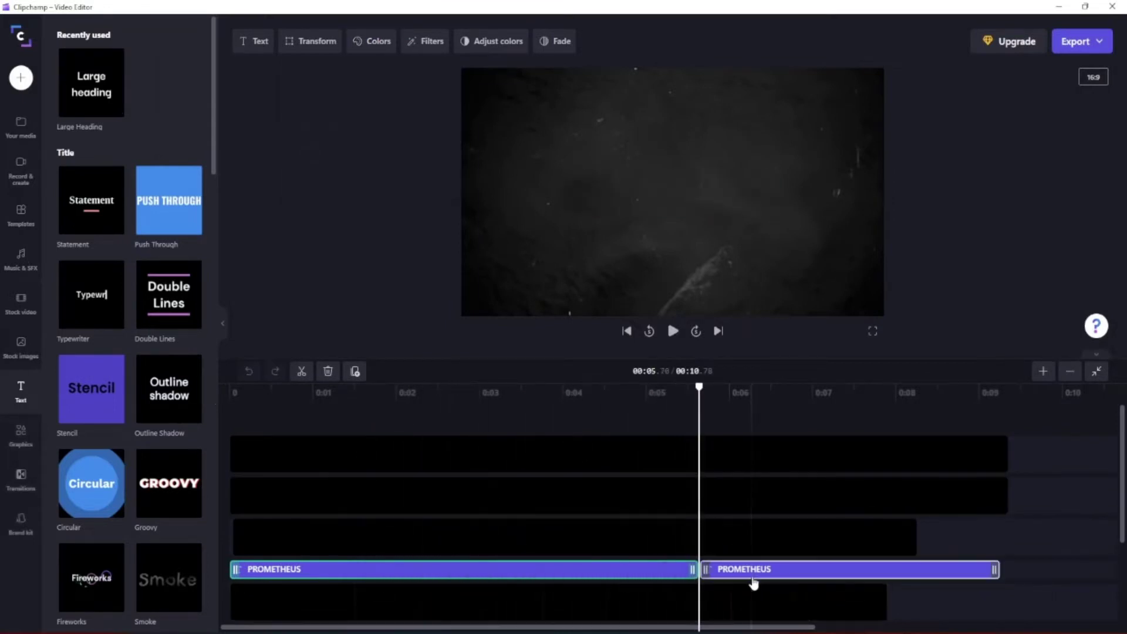
pyautogui.click(371, 42)
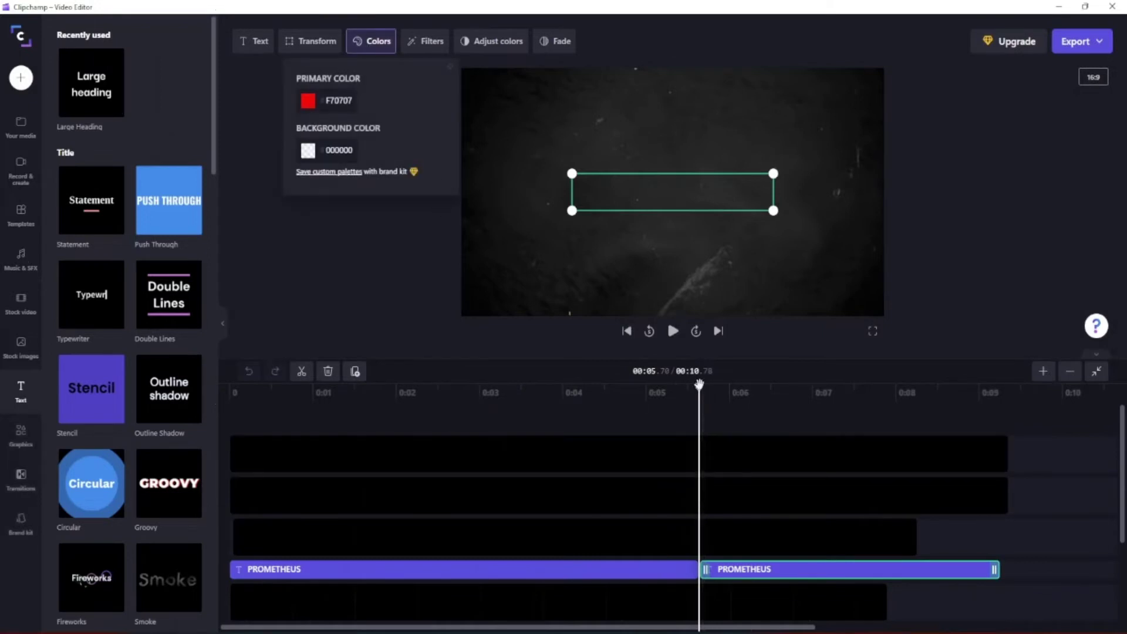
pyautogui.moveTo(699, 386); pyautogui.dragTo(241, 421)
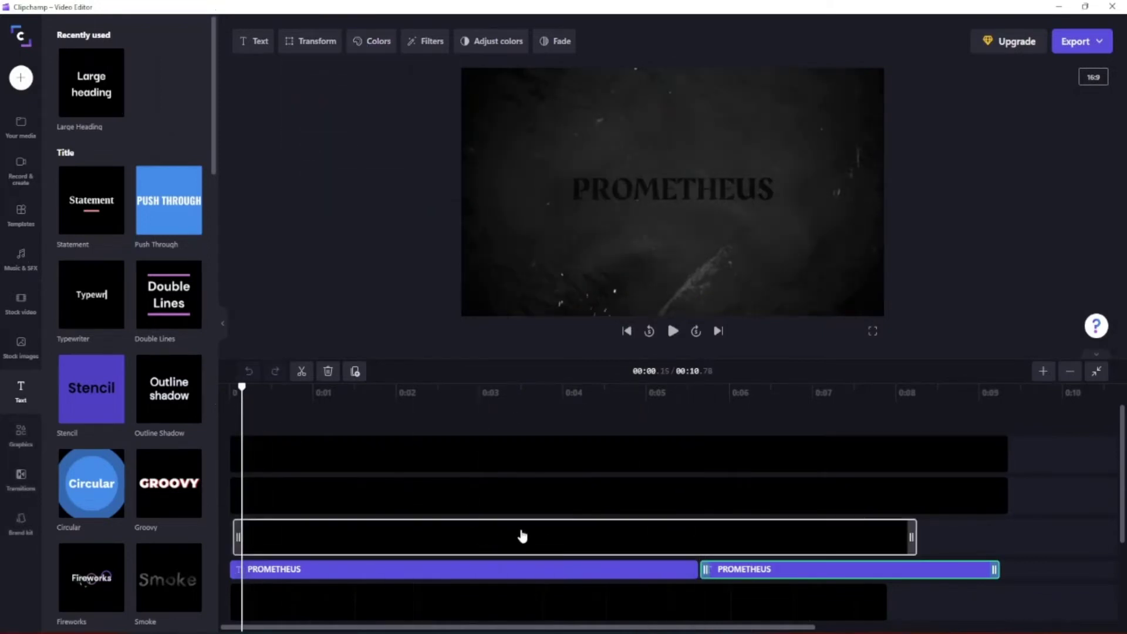
pyautogui.click(230, 390)
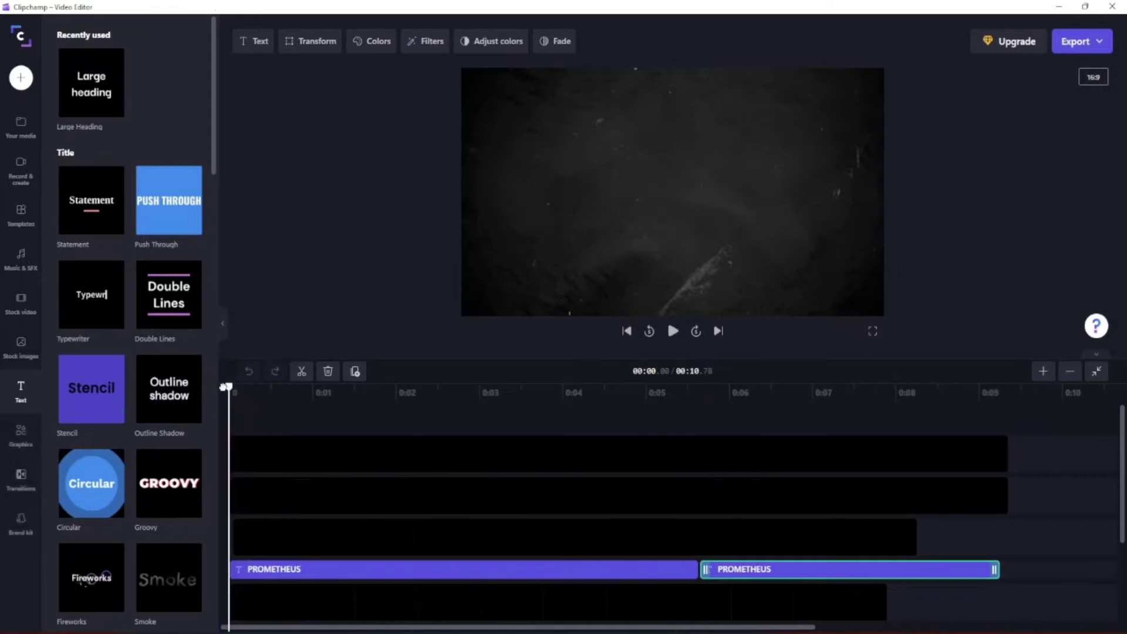
pyautogui.click(525, 531)
pyautogui.scroll(-1, 525, 525)
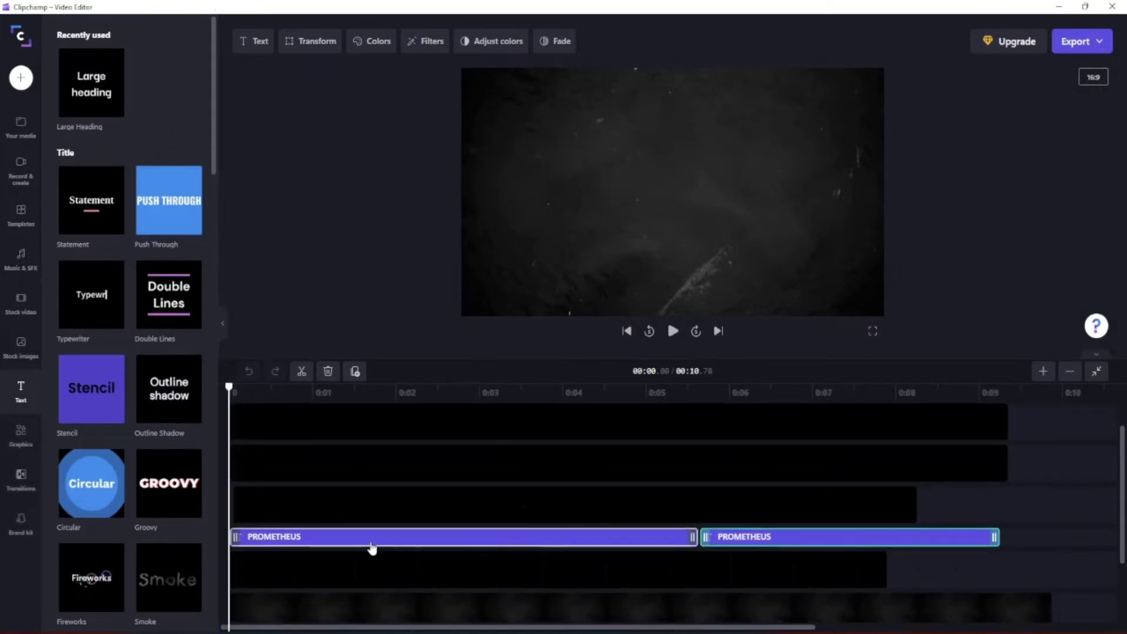
pyautogui.click(249, 470)
pyautogui.click(229, 397)
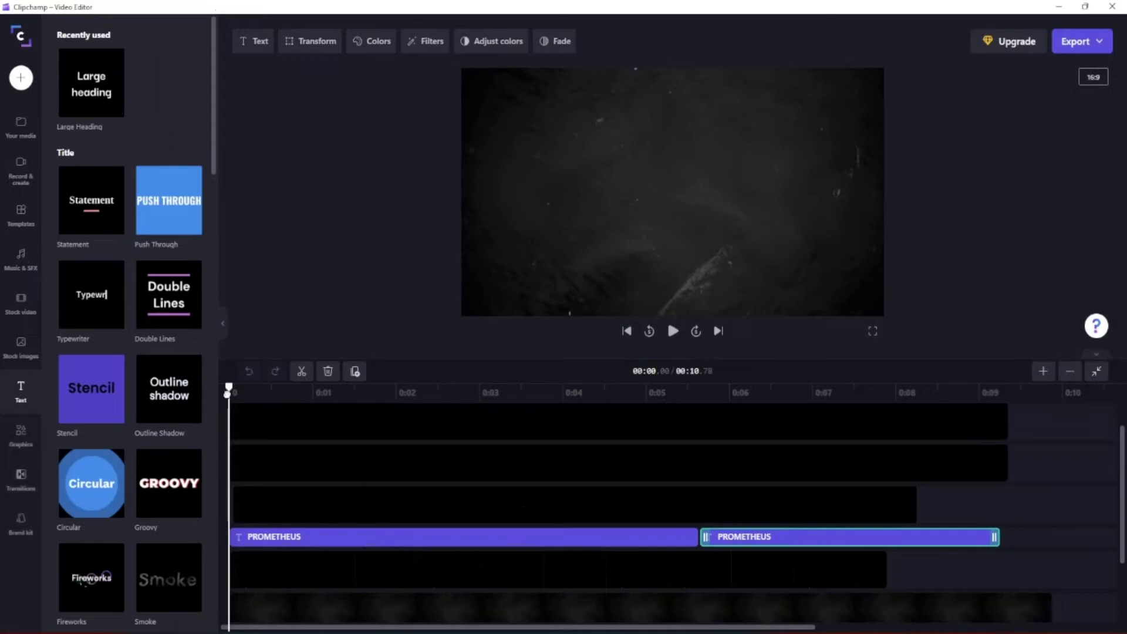
pyautogui.moveTo(228, 392); pyautogui.dragTo(251, 399)
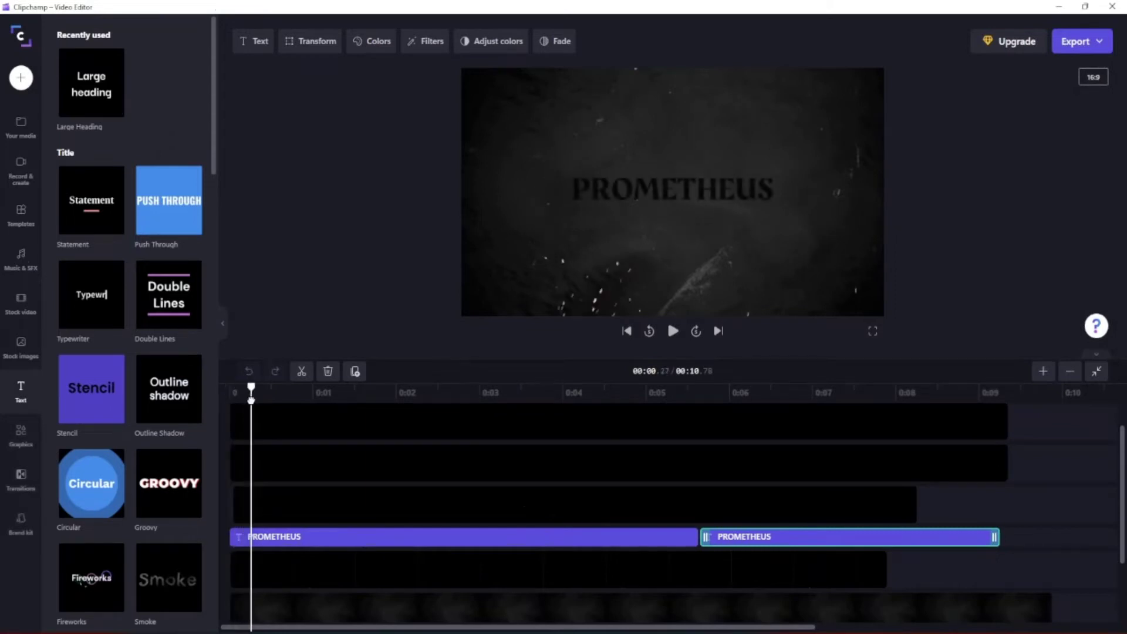
pyautogui.click(298, 581)
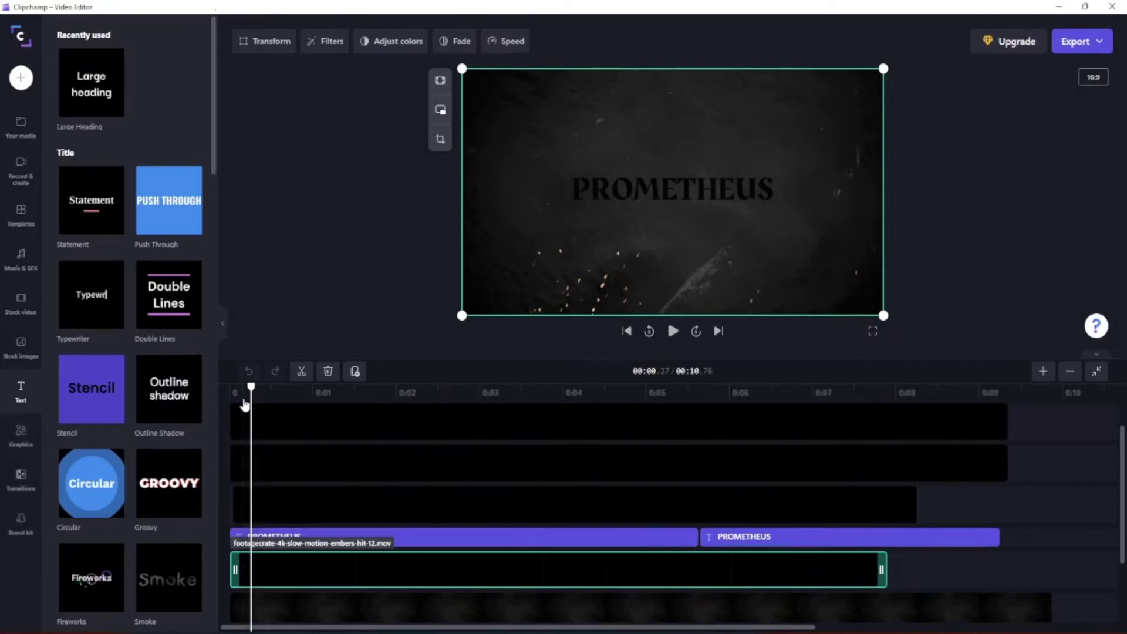
pyautogui.click(253, 387)
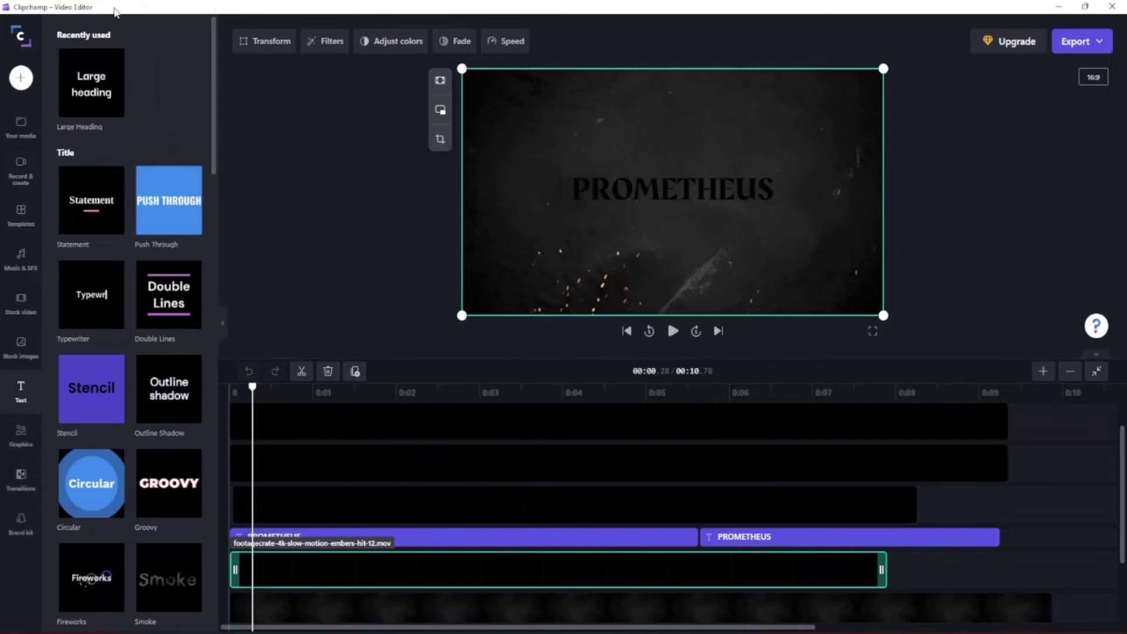
# Select the stacked dust overlay clips in turn to find the thick dust overlay.
pyautogui.click(354, 502)
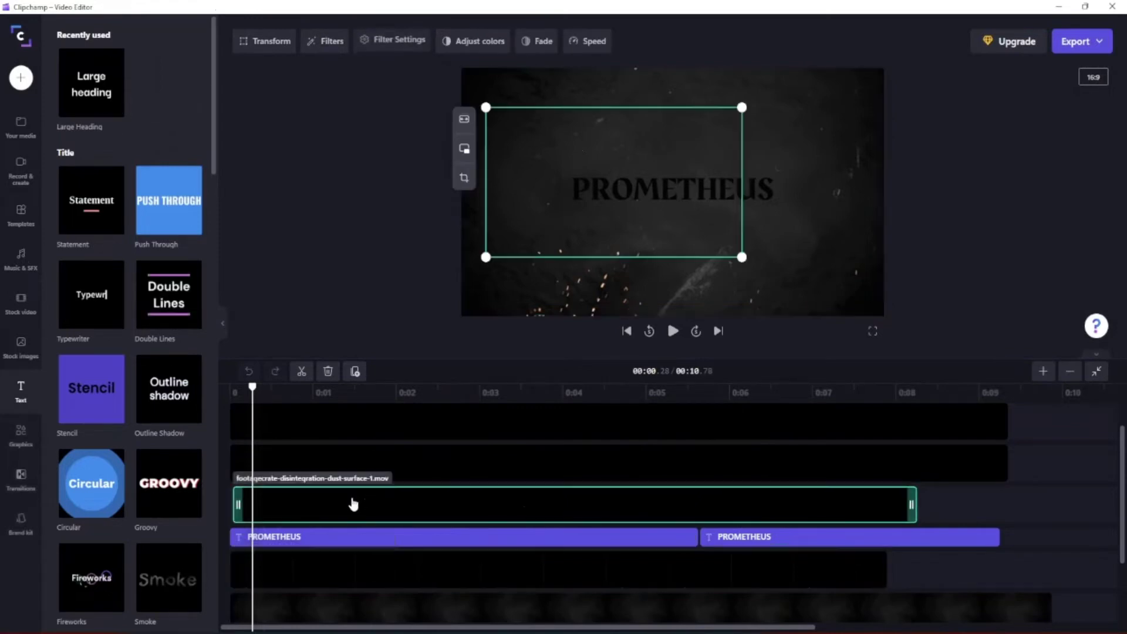
pyautogui.click(342, 466)
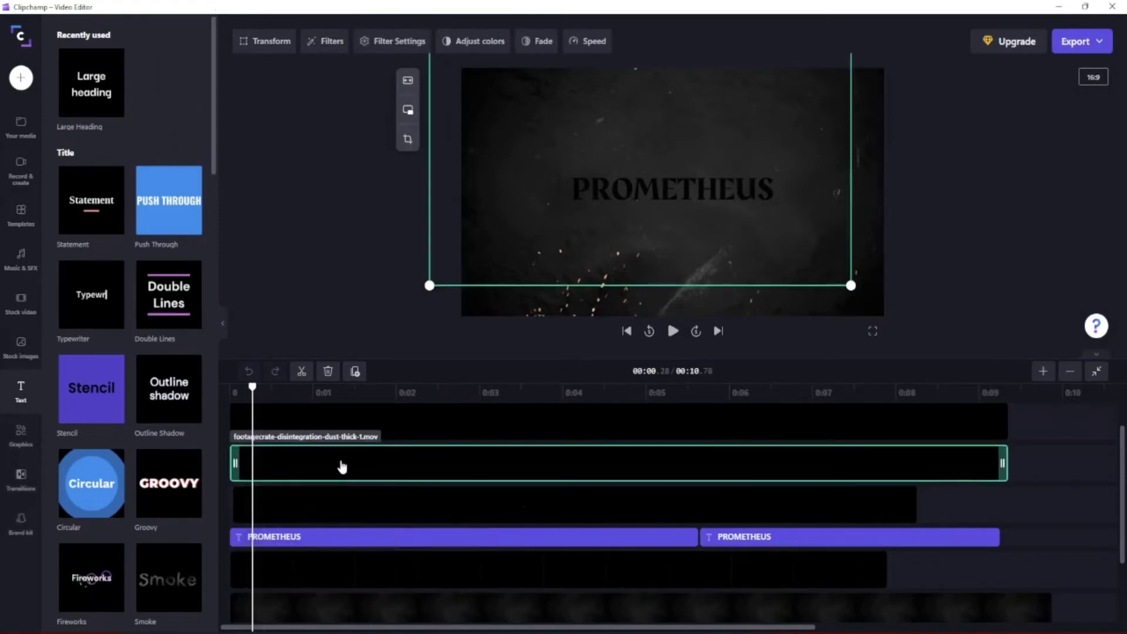
pyautogui.click(342, 433)
pyautogui.click(352, 503)
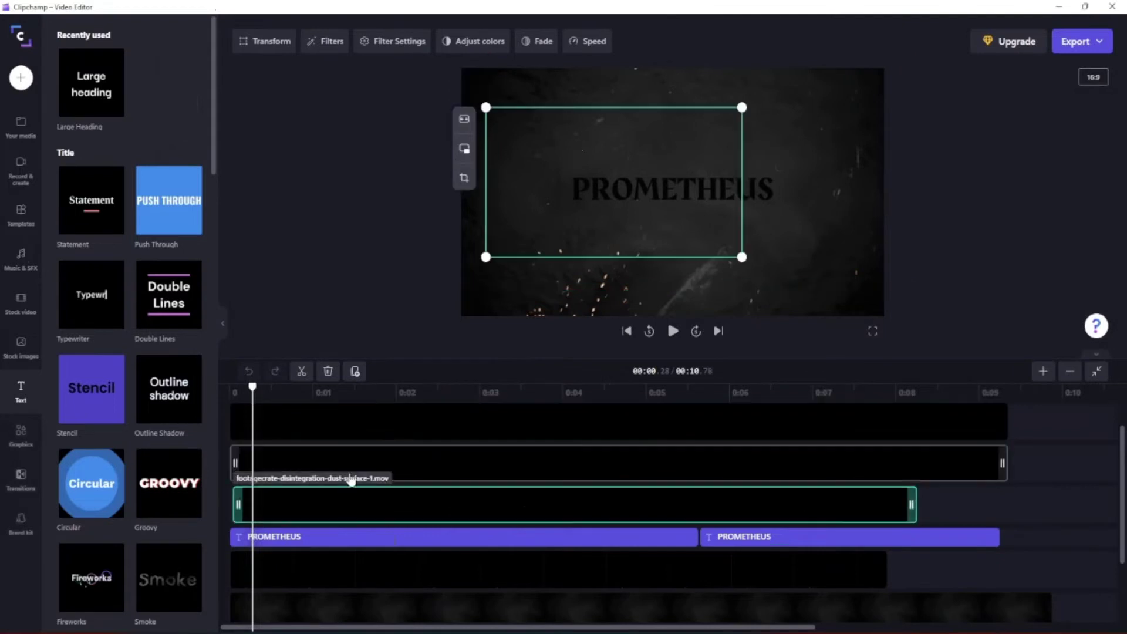
pyautogui.click(350, 473)
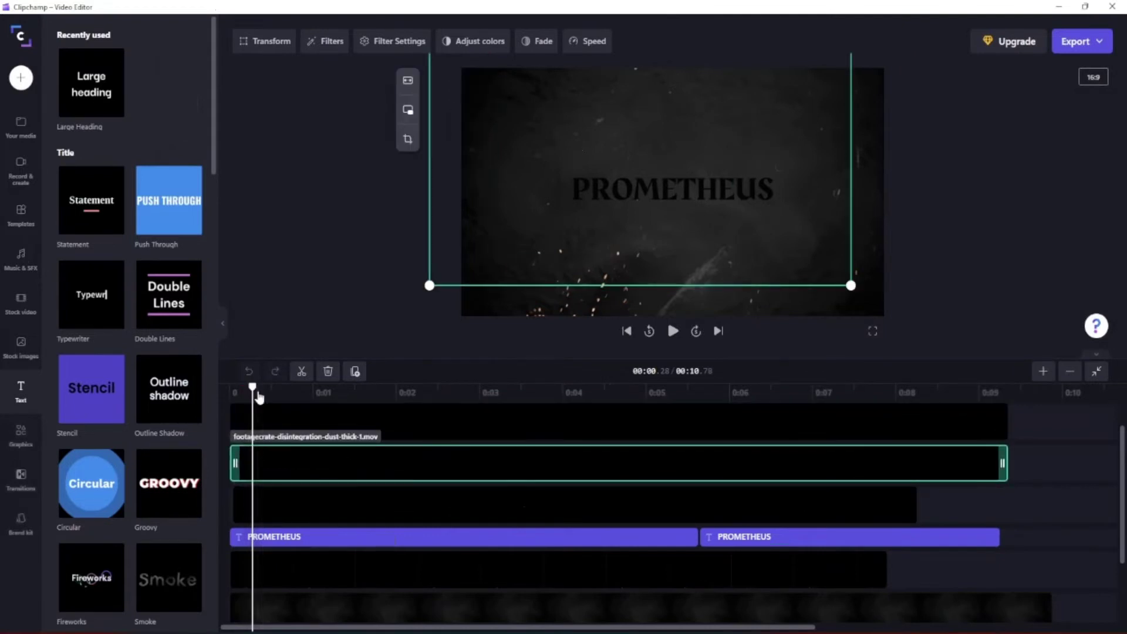
# Move the playhead to about 0:01.23, where sparks appear, and select the top-track overlay clip.
pyautogui.moveTo(250, 387); pyautogui.dragTo(329, 402)
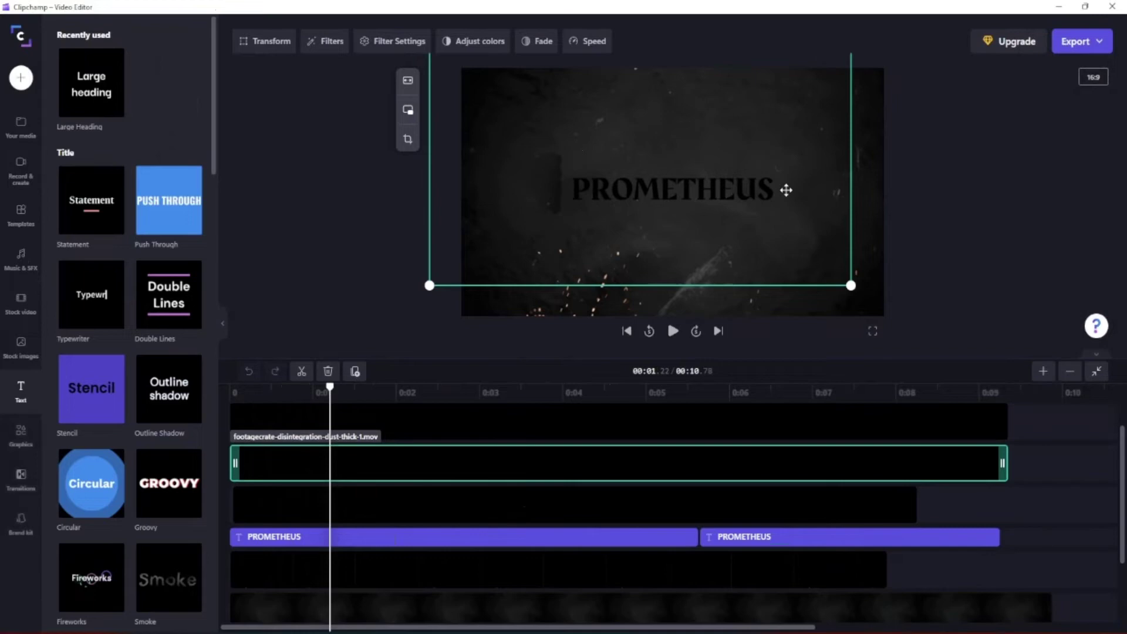
pyautogui.click(330, 390)
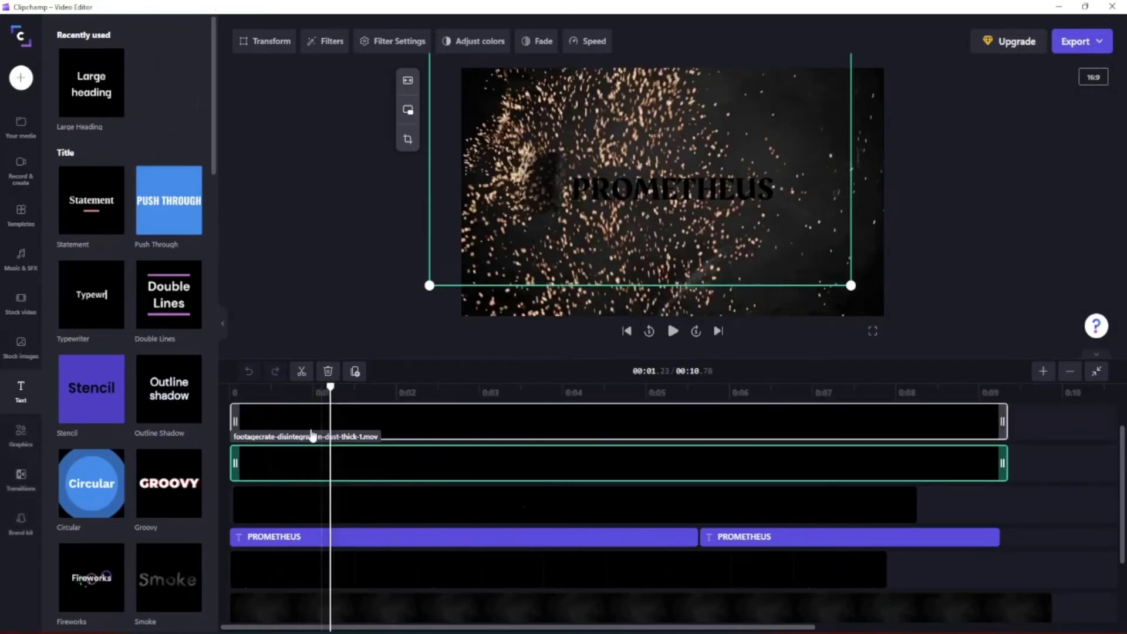
pyautogui.click(292, 502)
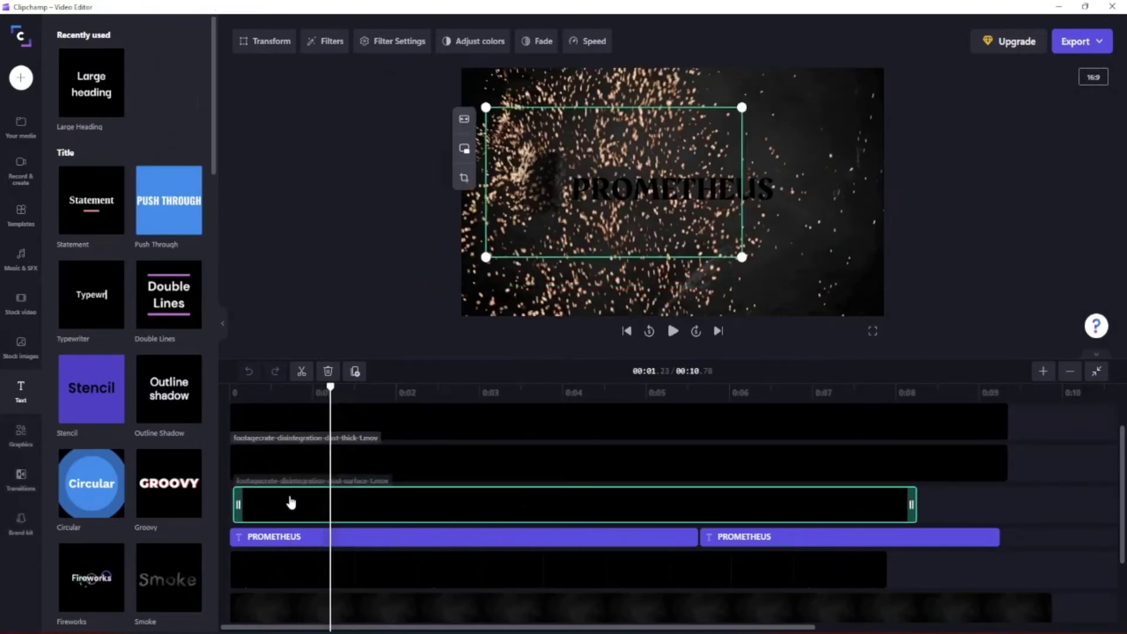
pyautogui.click(298, 465)
pyautogui.click(289, 423)
pyautogui.click(294, 464)
pyautogui.click(294, 422)
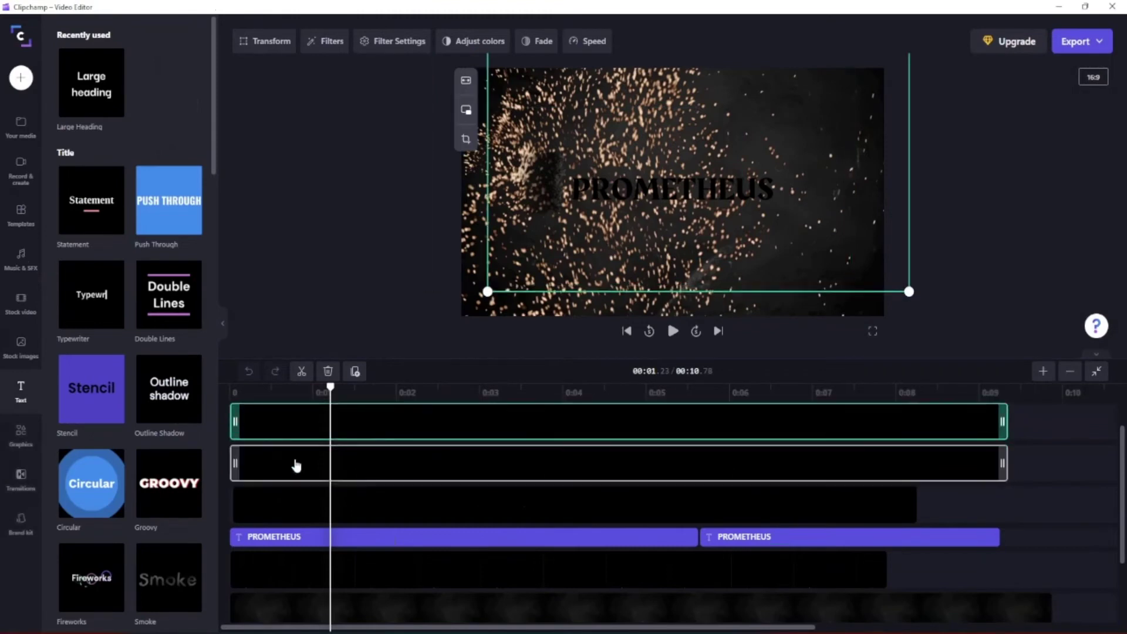
pyautogui.click(352, 467)
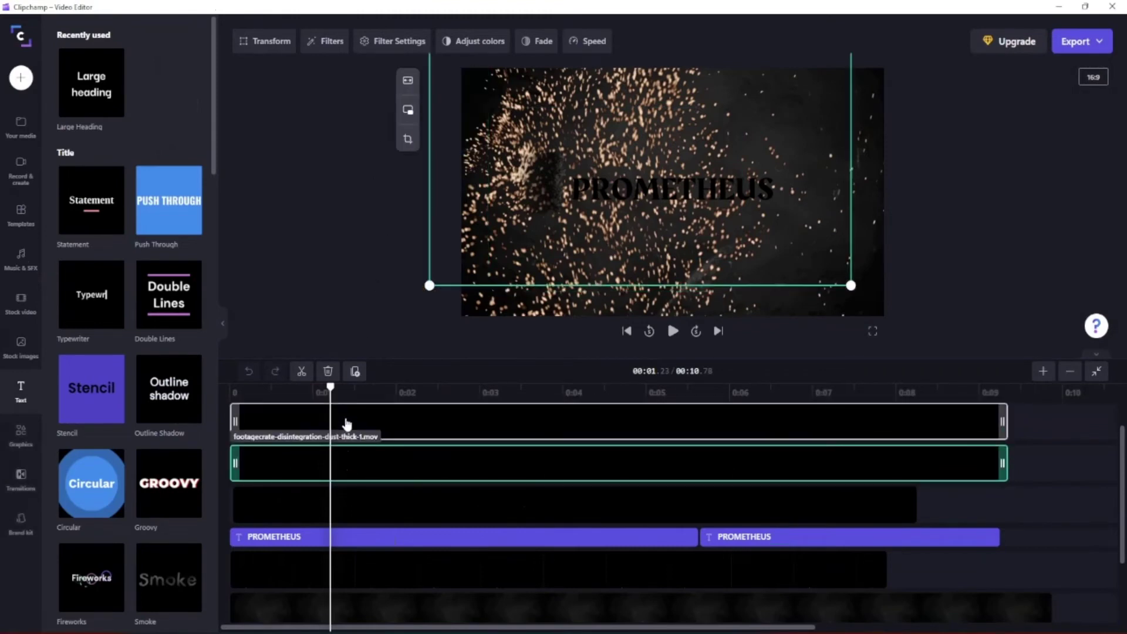
pyautogui.click(346, 423)
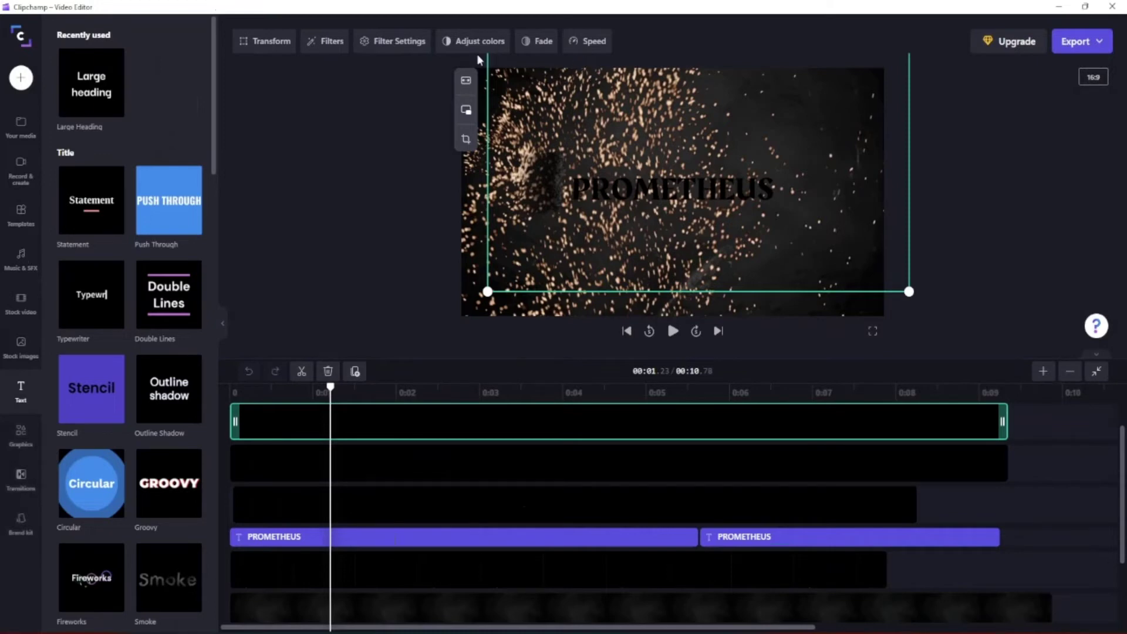
# Apply the Gloomy filter to the top-track overlay clip, then deselect it to close the filters.
pyautogui.click(339, 41)
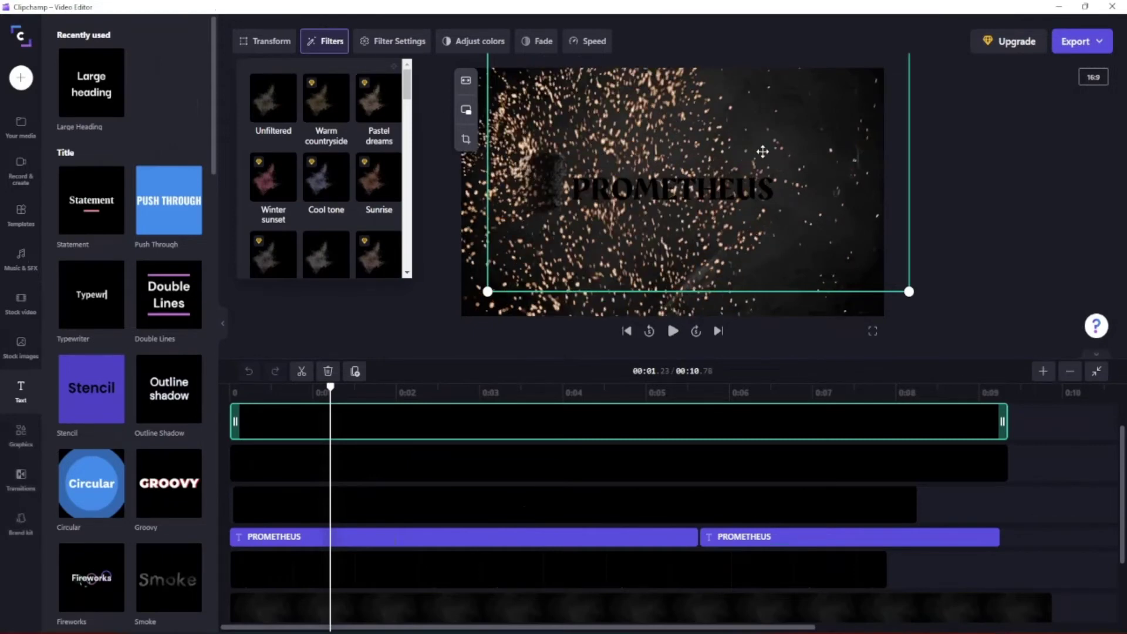
pyautogui.scroll(-5, 366, 187)
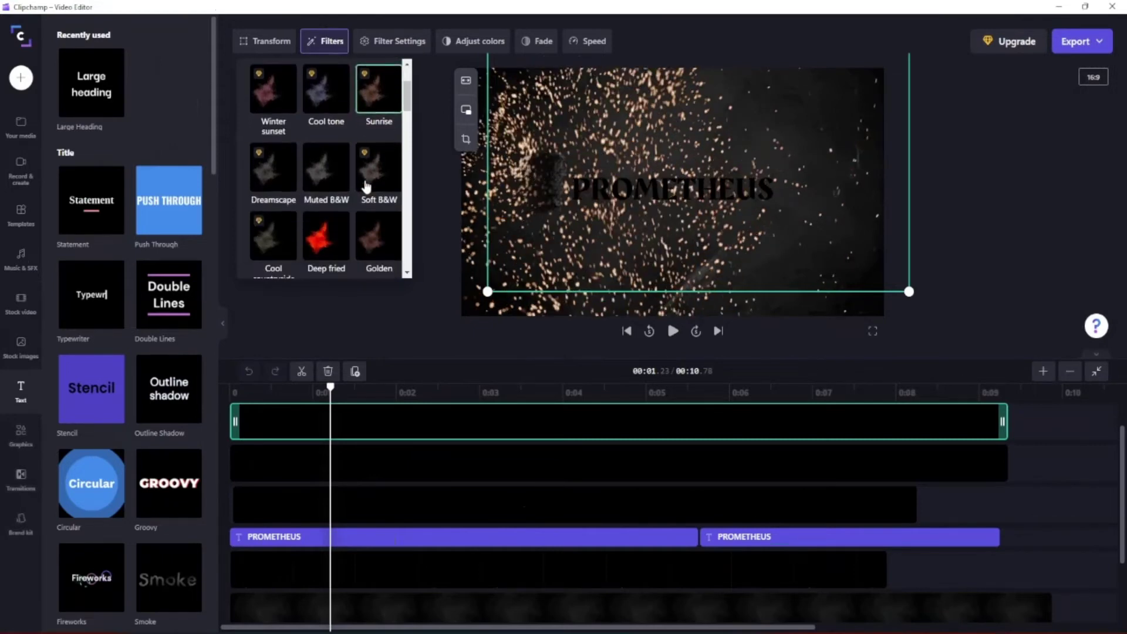
pyautogui.scroll(-5, 366, 187)
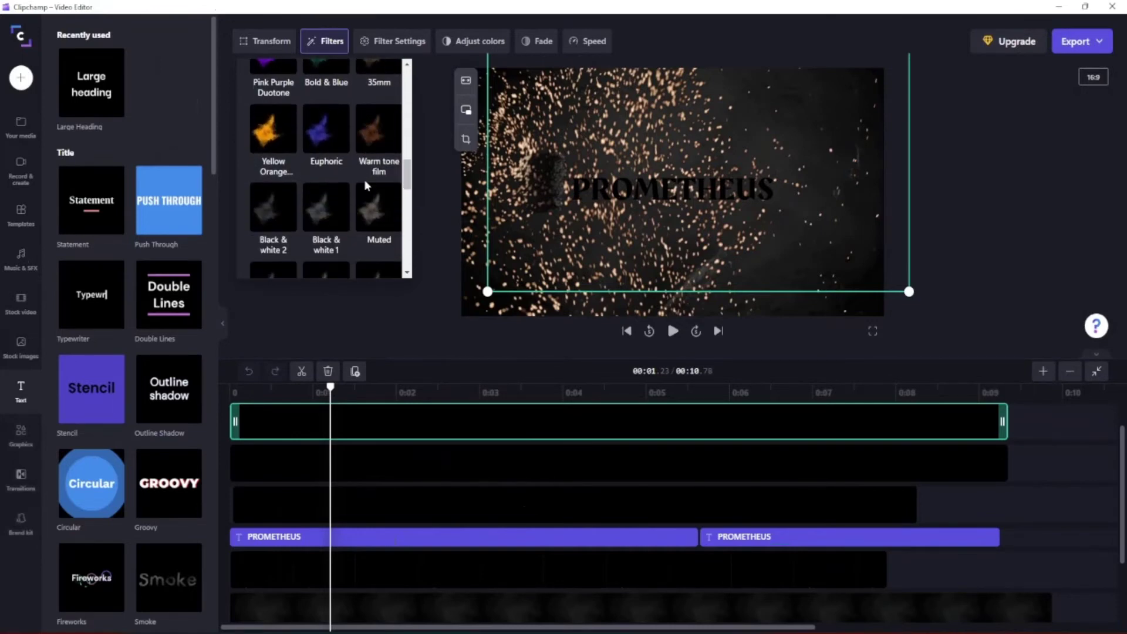
pyautogui.scroll(-4, 366, 187)
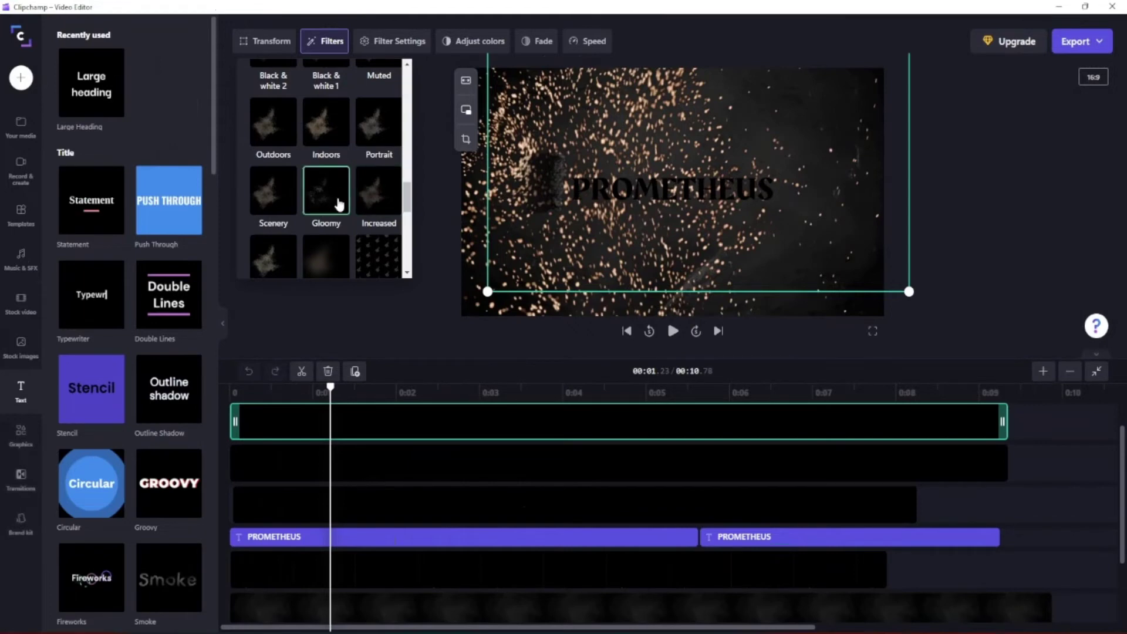
pyautogui.click(391, 332)
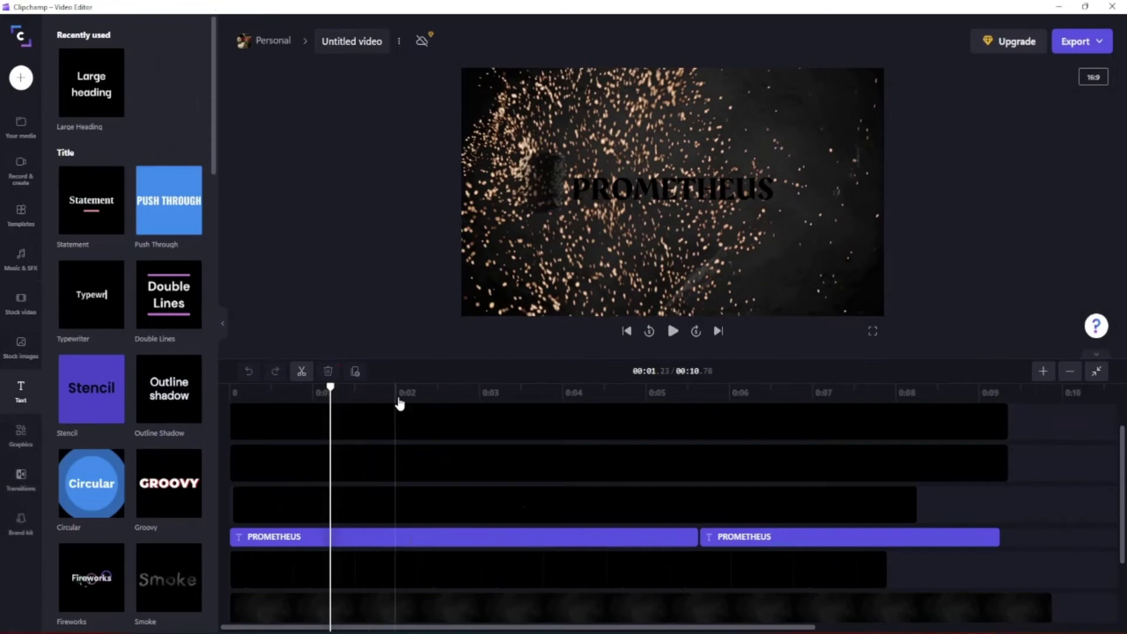
pyautogui.moveTo(329, 387); pyautogui.dragTo(222, 392)
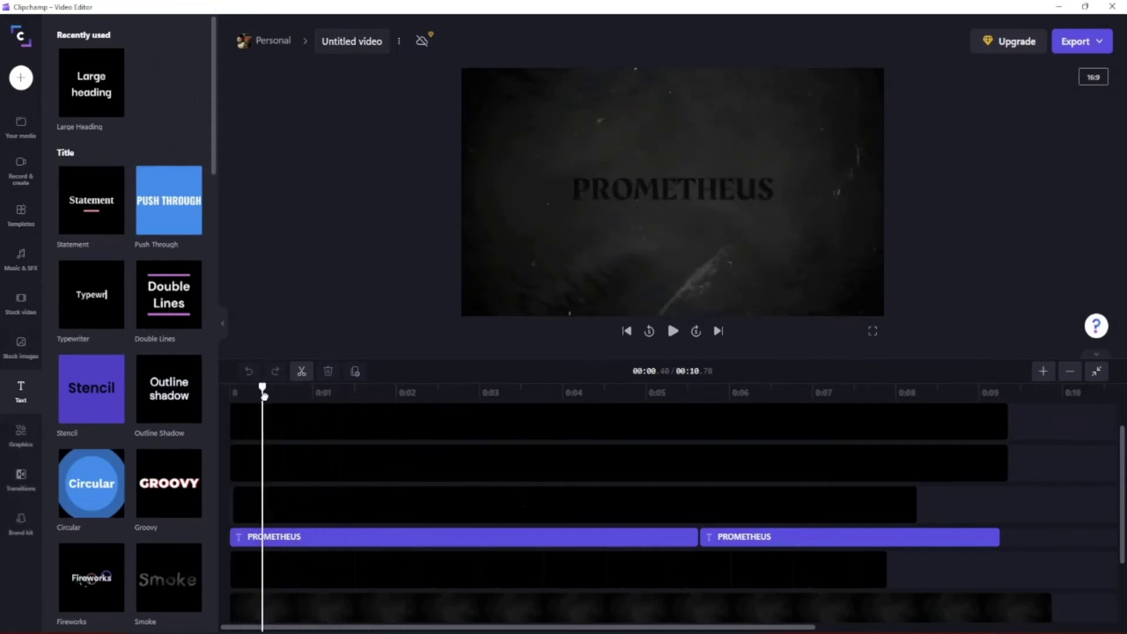
pyautogui.scroll(1, 851, 491)
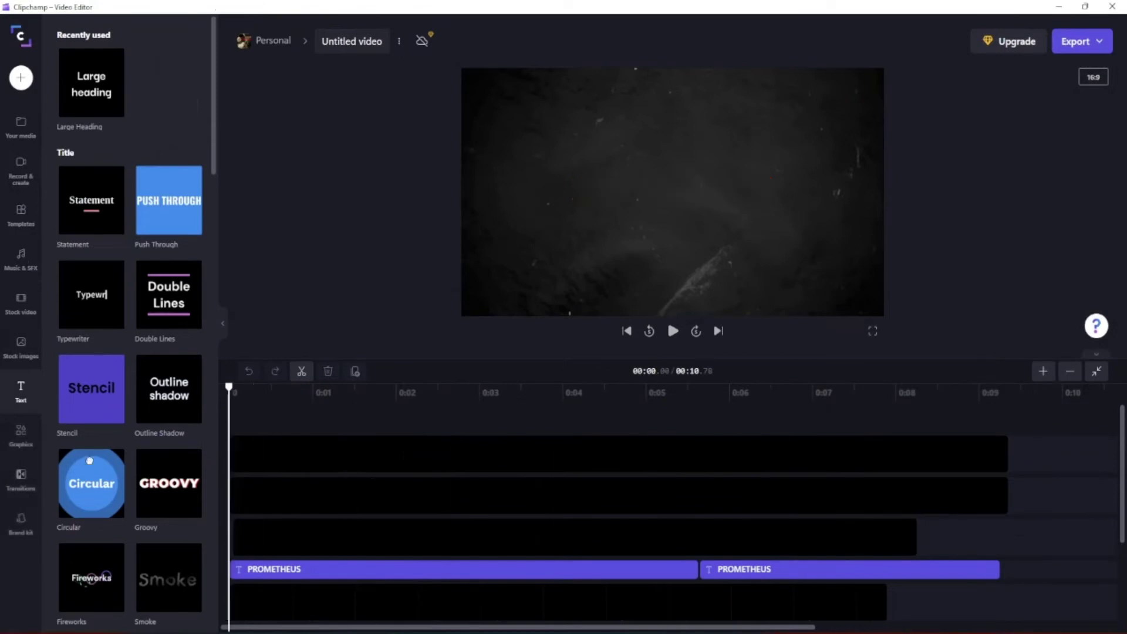
pyautogui.moveTo(229, 462); pyautogui.dragTo(434, 446)
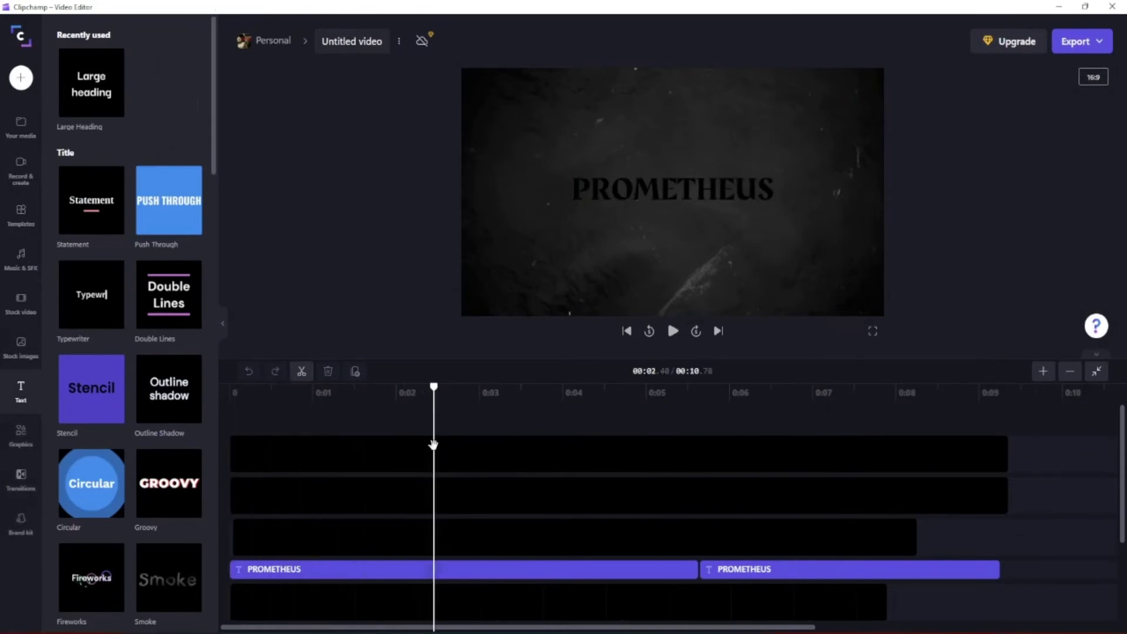
pyautogui.moveTo(433, 389); pyautogui.dragTo(480, 393)
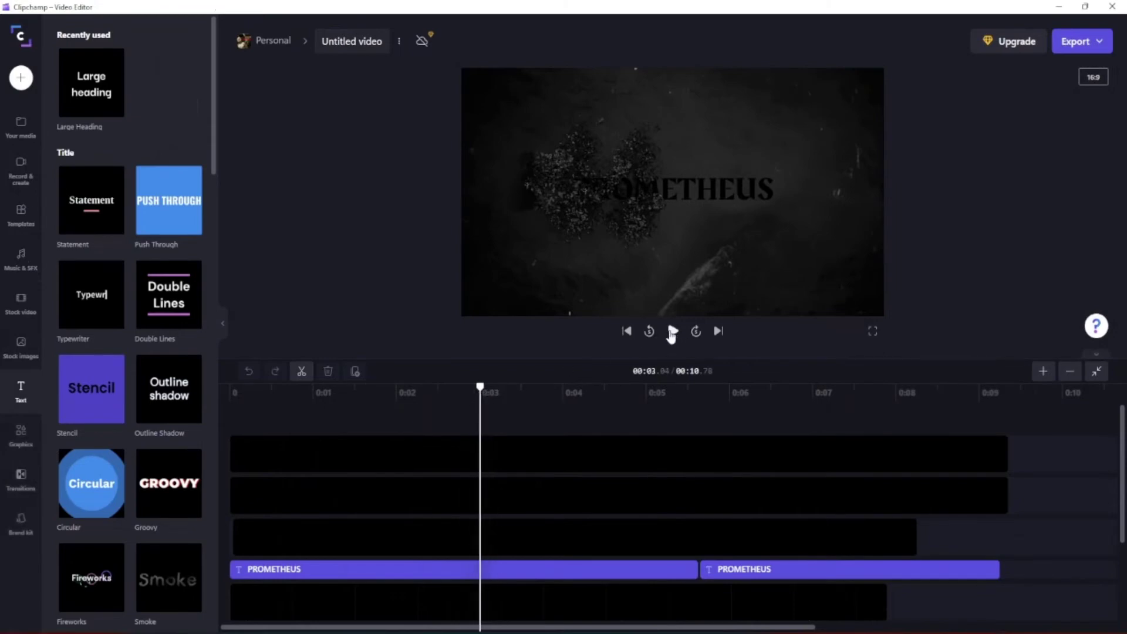
pyautogui.click(673, 333)
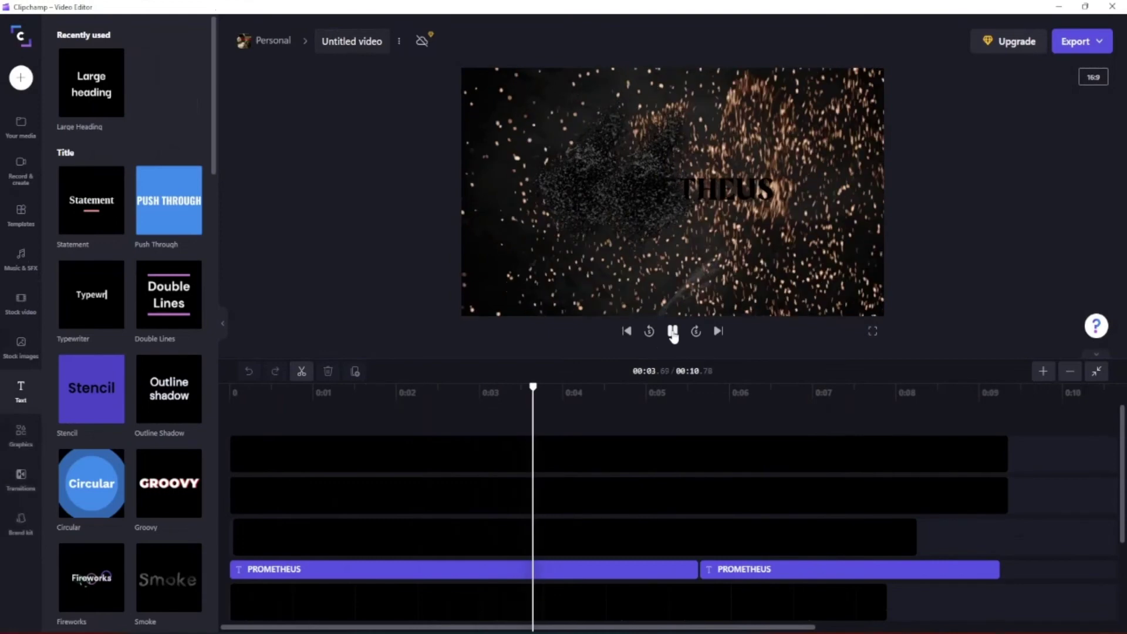
pyautogui.scroll(-2, 624, 443)
pyautogui.click(669, 519)
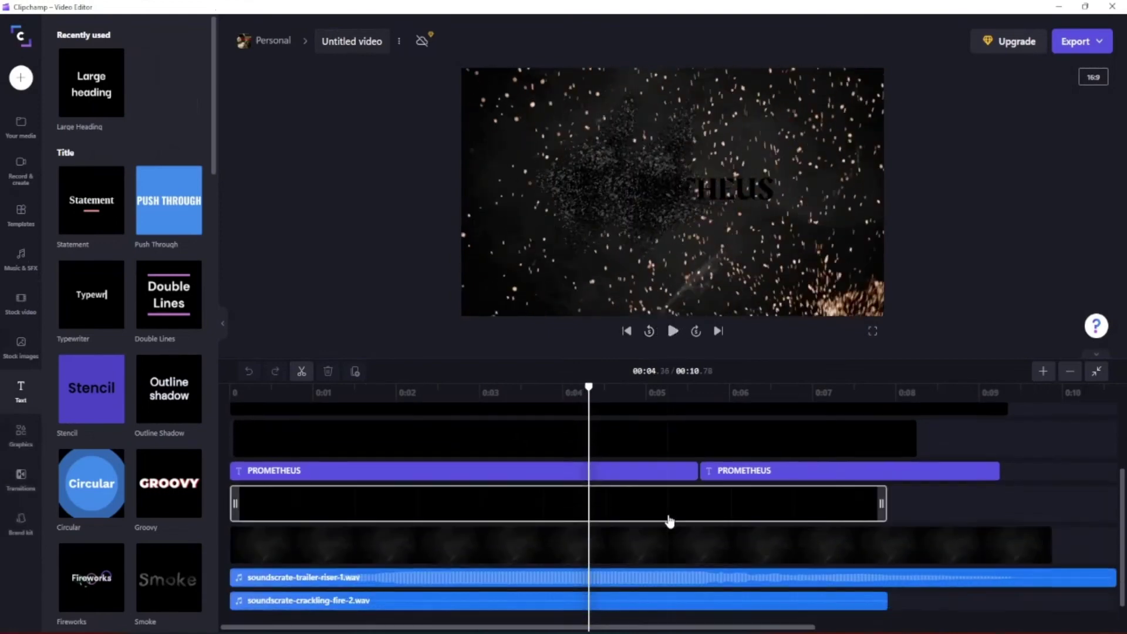
pyautogui.click(284, 558)
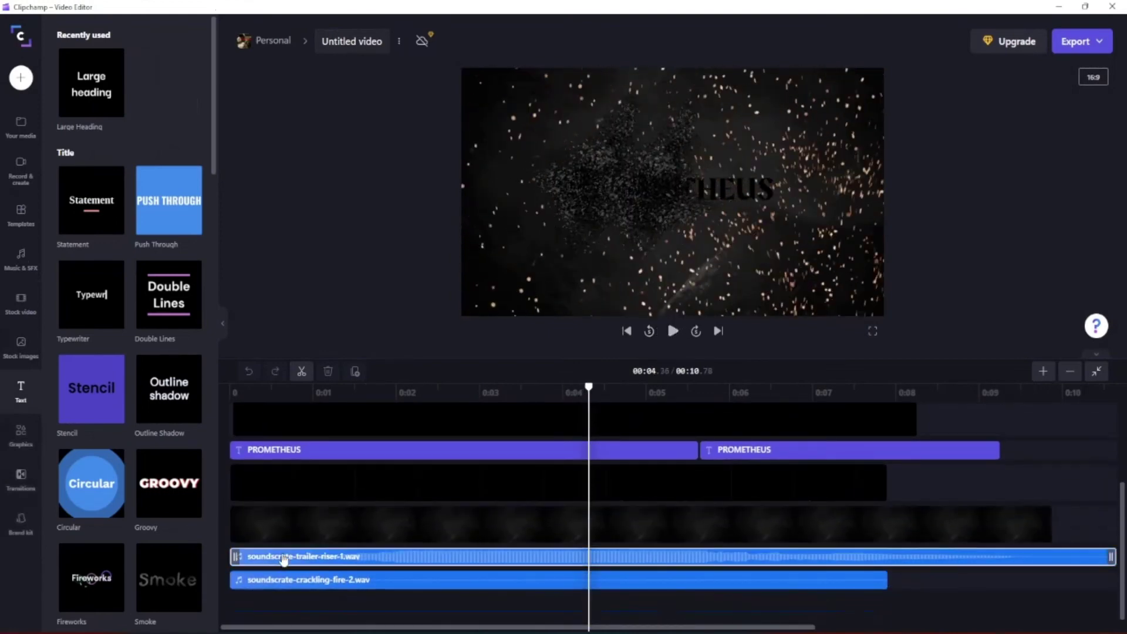
pyautogui.click(303, 580)
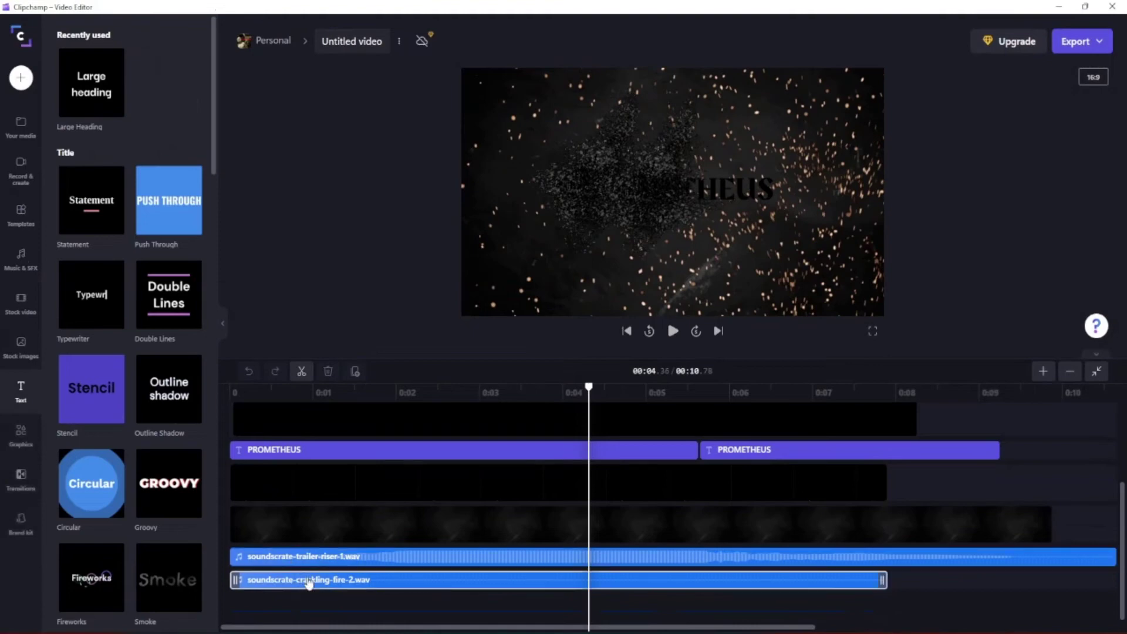
pyautogui.click(312, 559)
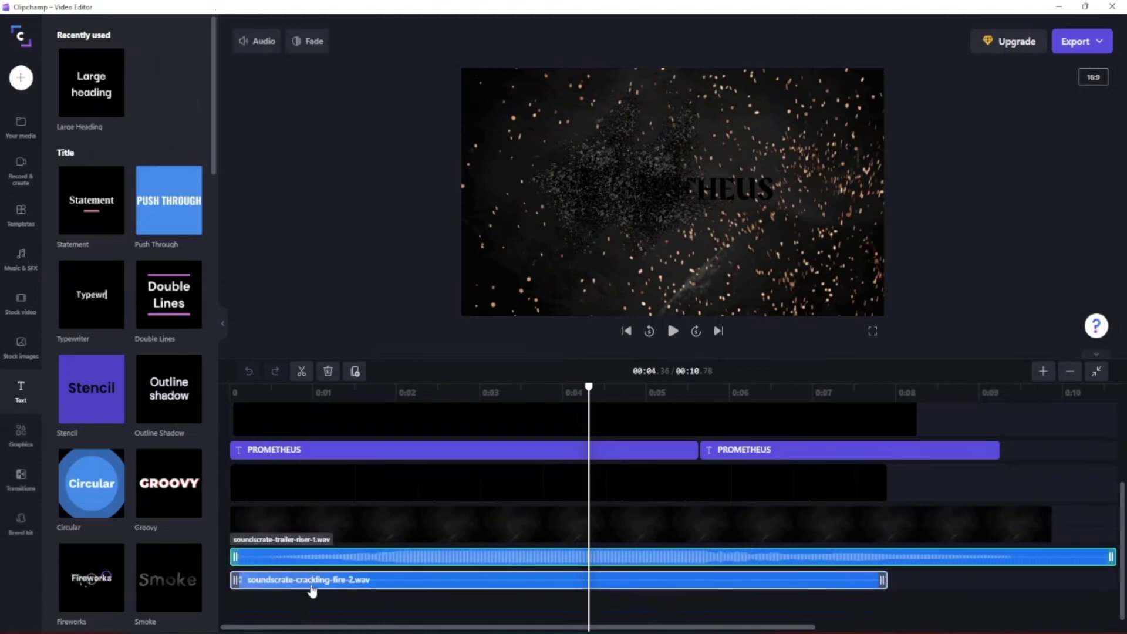
pyautogui.click(311, 584)
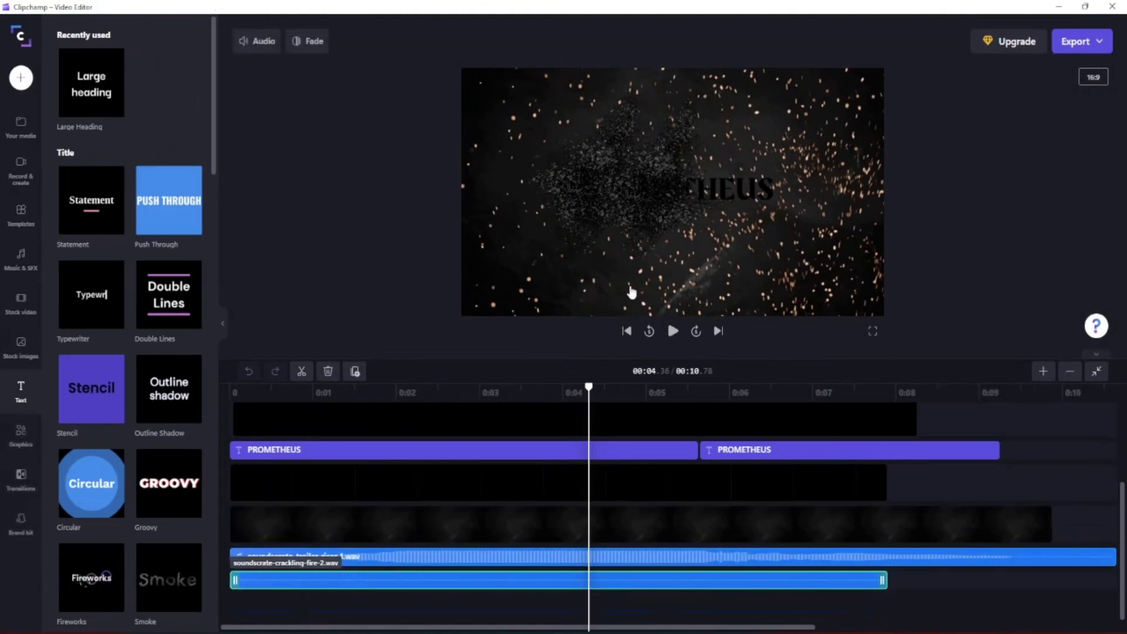
pyautogui.click(306, 562)
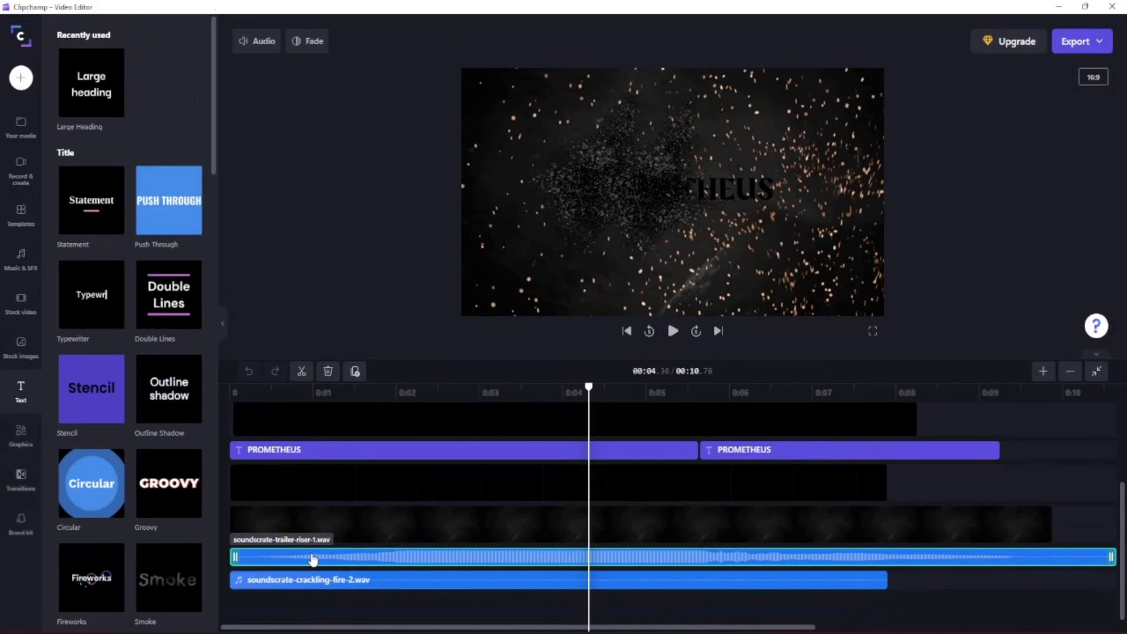
# Show the SFX tab of Music & SFX and browse down to Sounds of Thrones and SFX Electric.
pyautogui.click(21, 256)
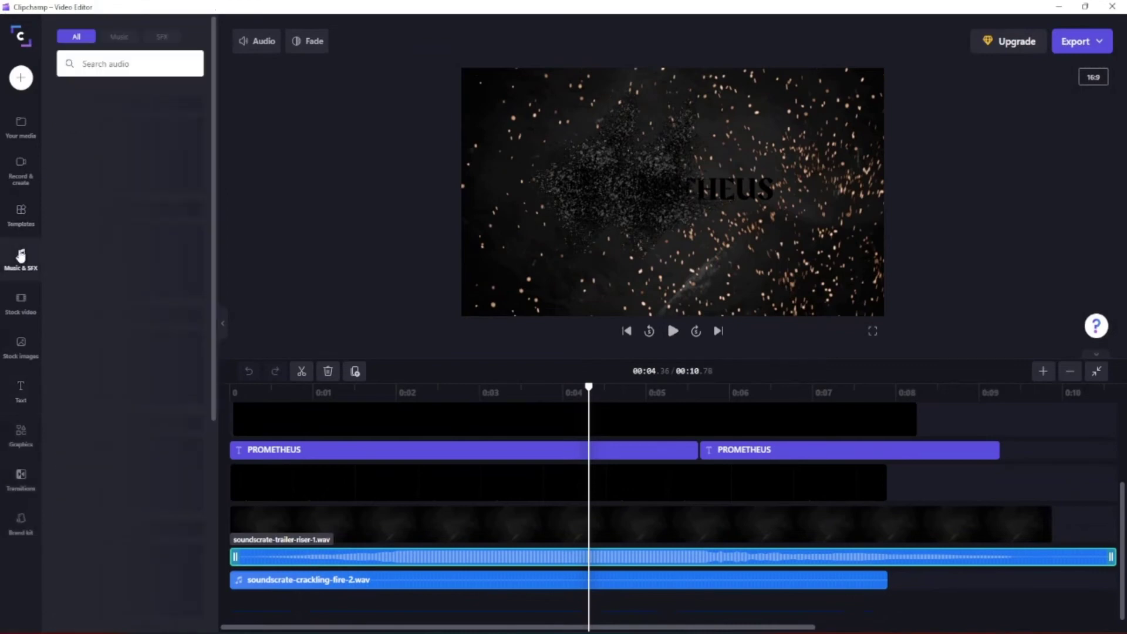
pyautogui.click(159, 37)
pyautogui.scroll(-5, 113, 194)
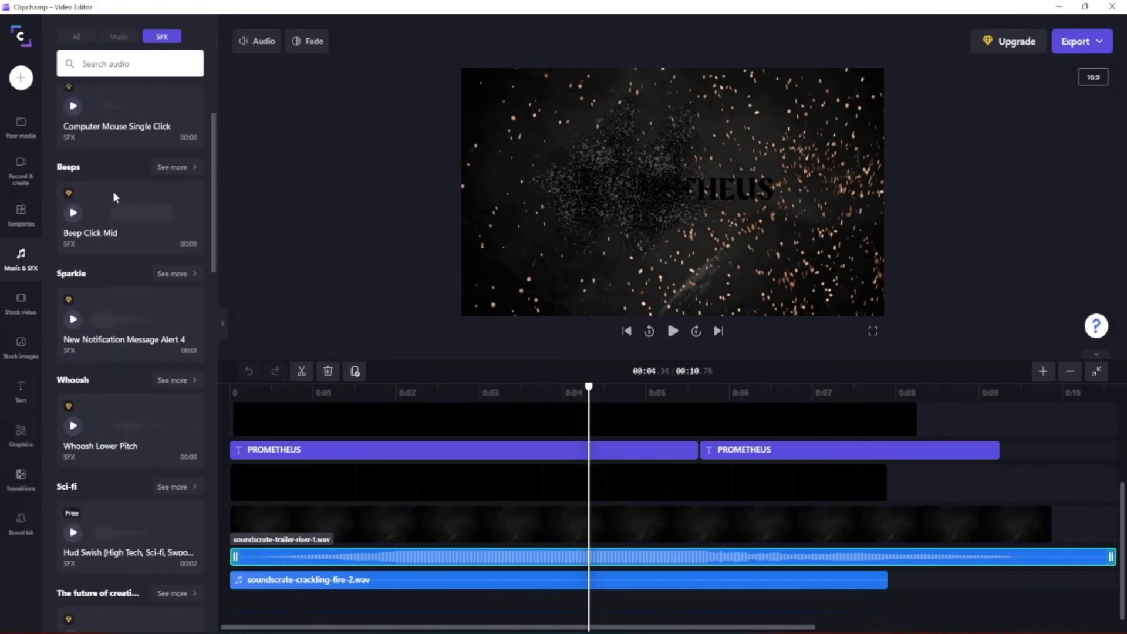
pyautogui.scroll(-19, 114, 194)
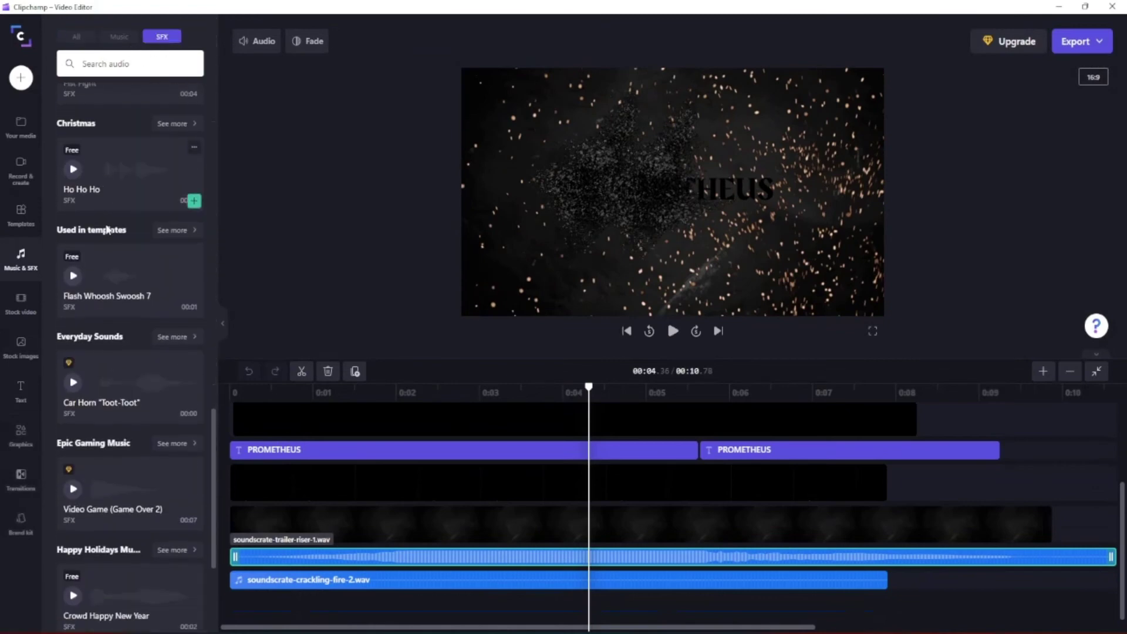
pyautogui.scroll(-3, 108, 230)
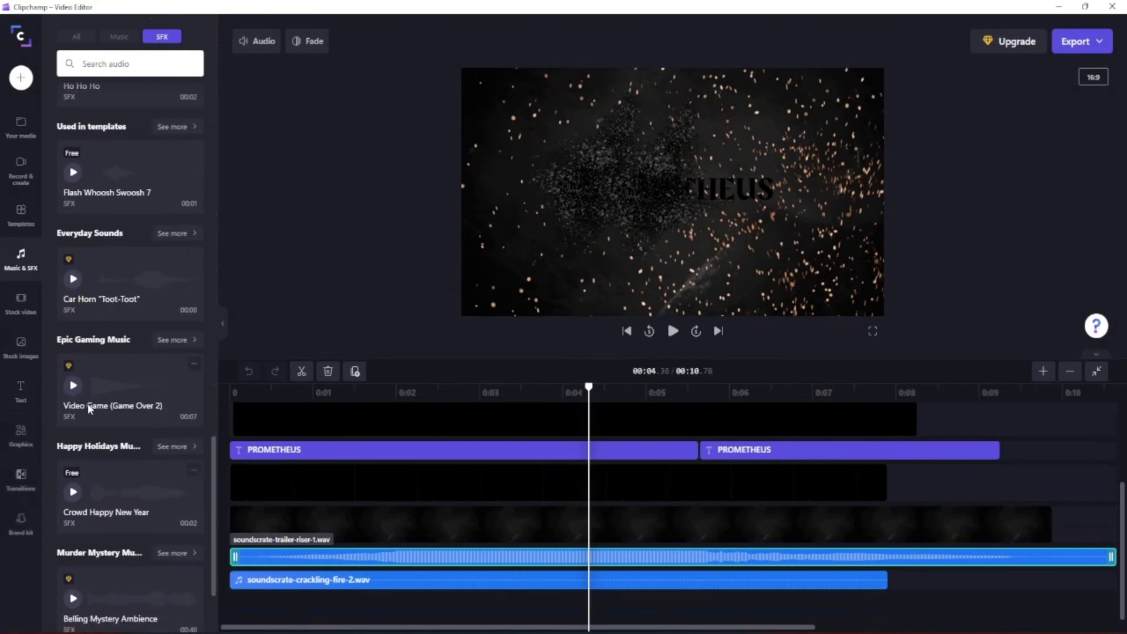
pyautogui.moveTo(70, 369)
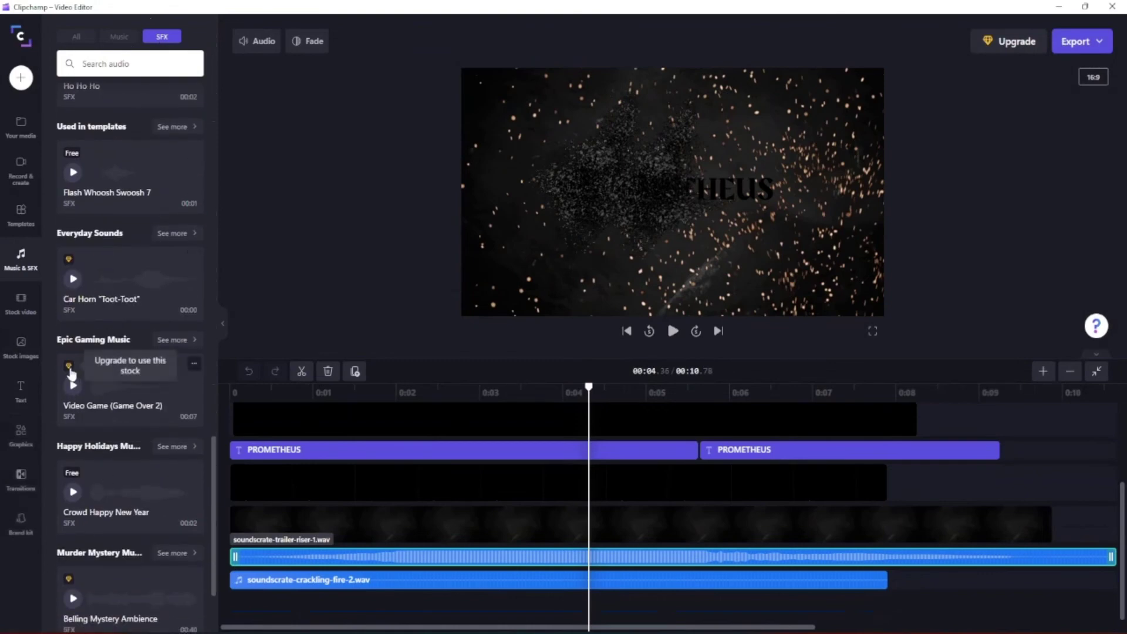
pyautogui.scroll(-9, 127, 410)
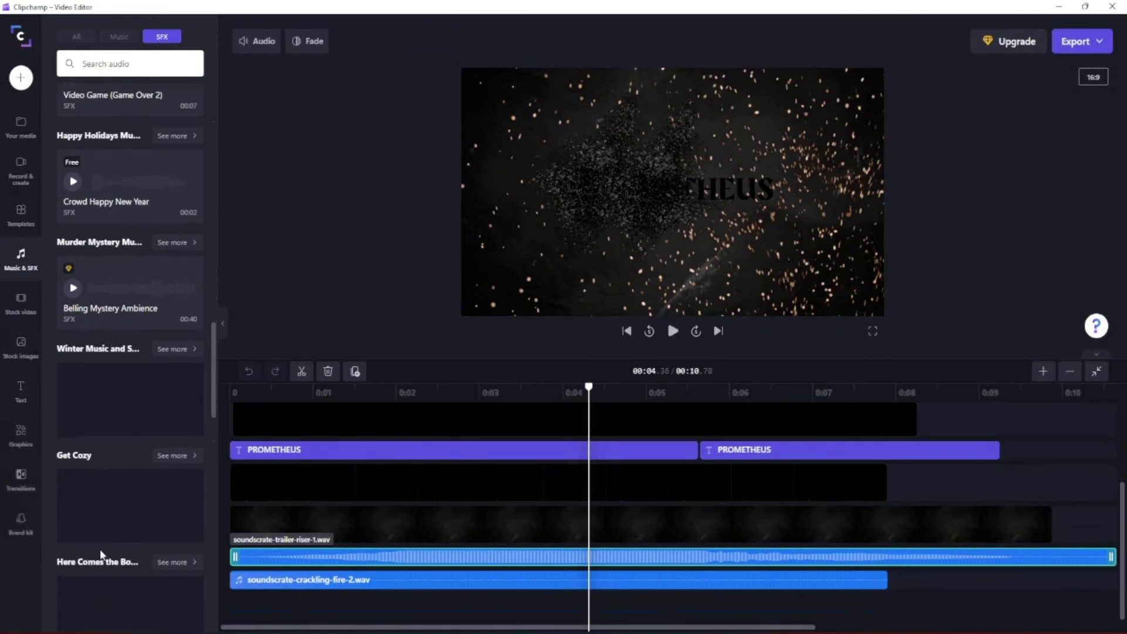
pyautogui.scroll(-15, 101, 552)
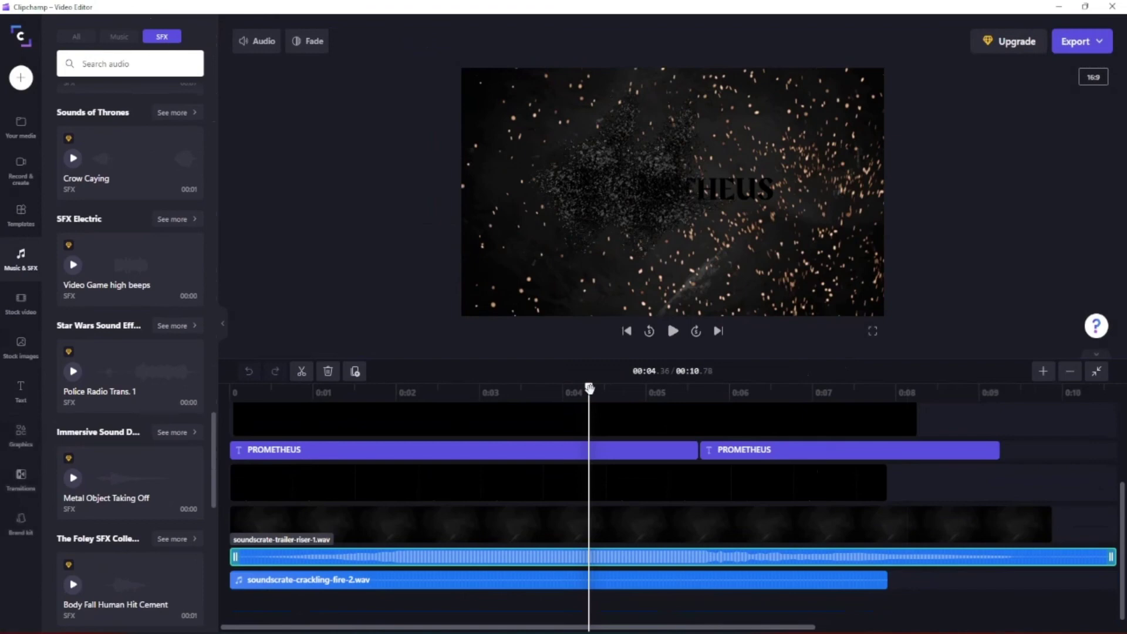
pyautogui.scroll(3, 768, 420)
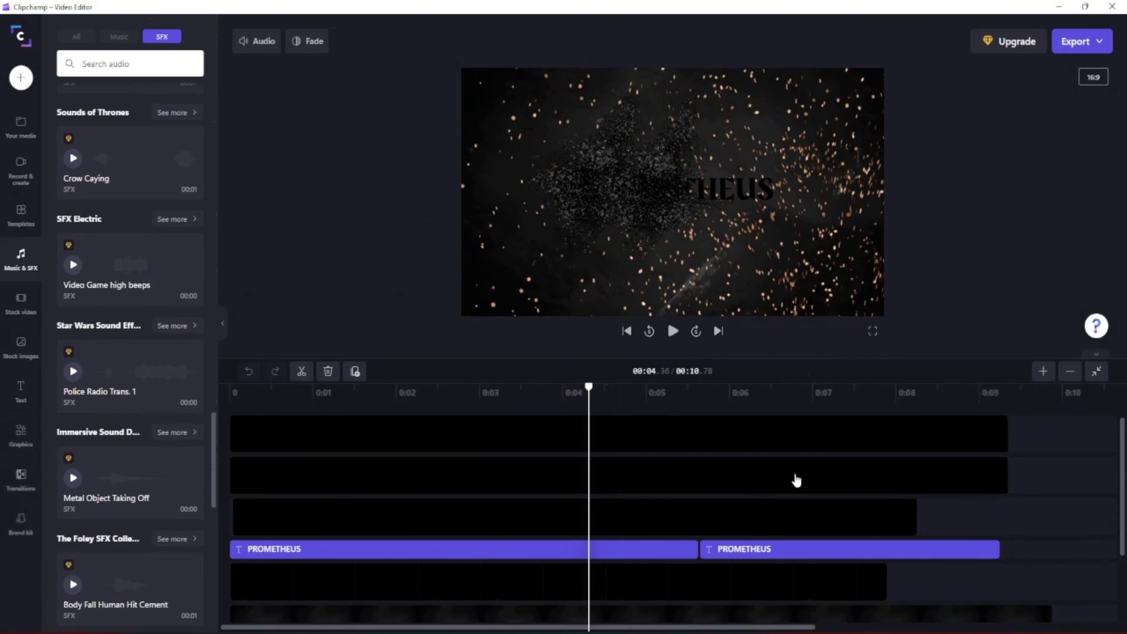
pyautogui.scroll(-2, 969, 537)
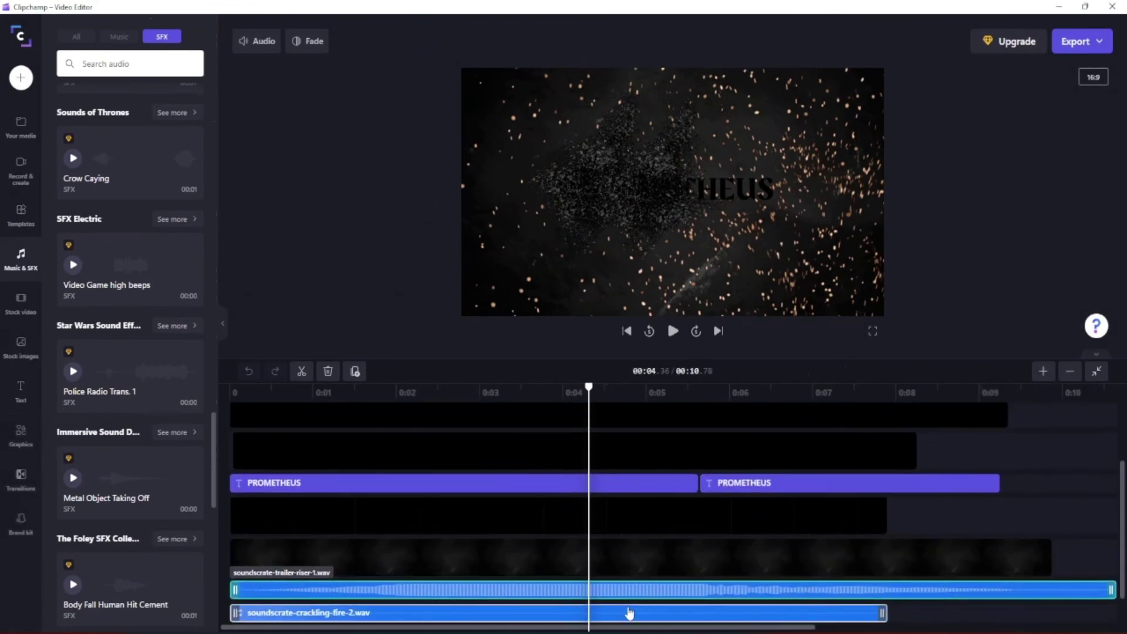
pyautogui.scroll(2, 604, 622)
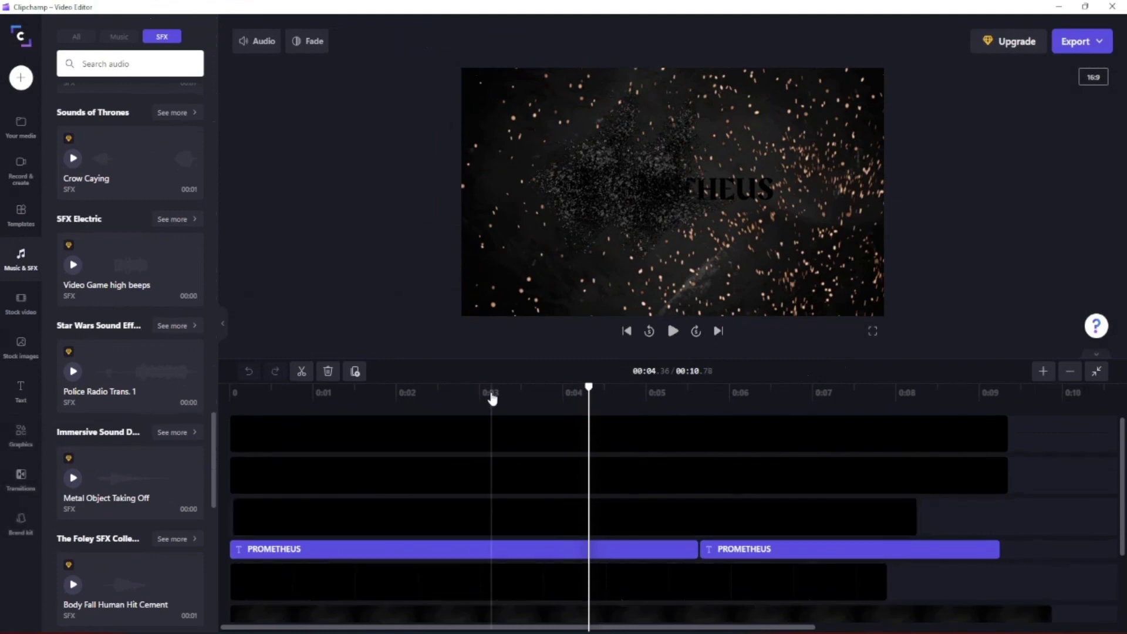